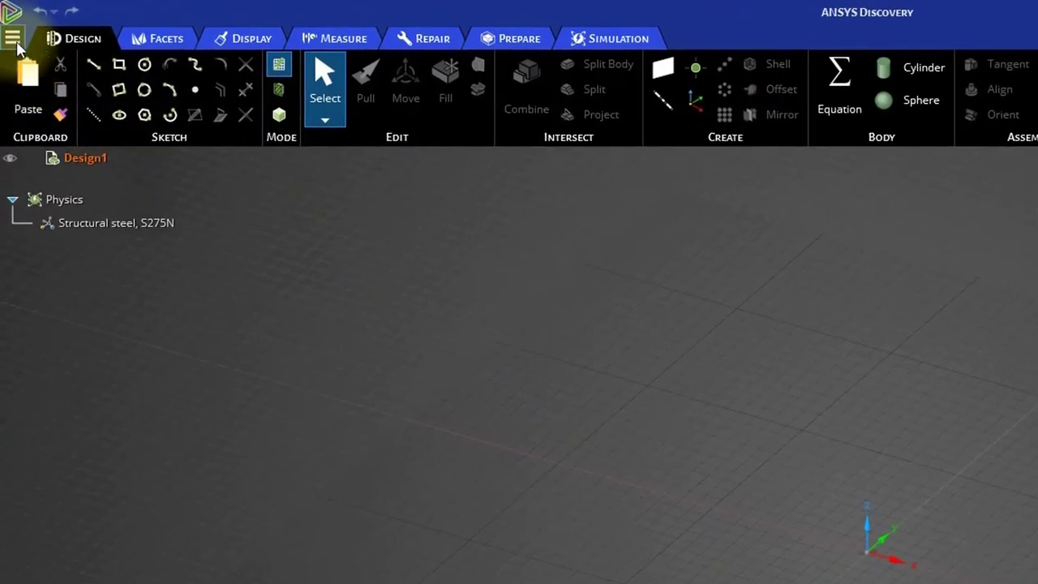
Set the model length units to Meters in Units and Display Precision settings.
left_click(12, 38)
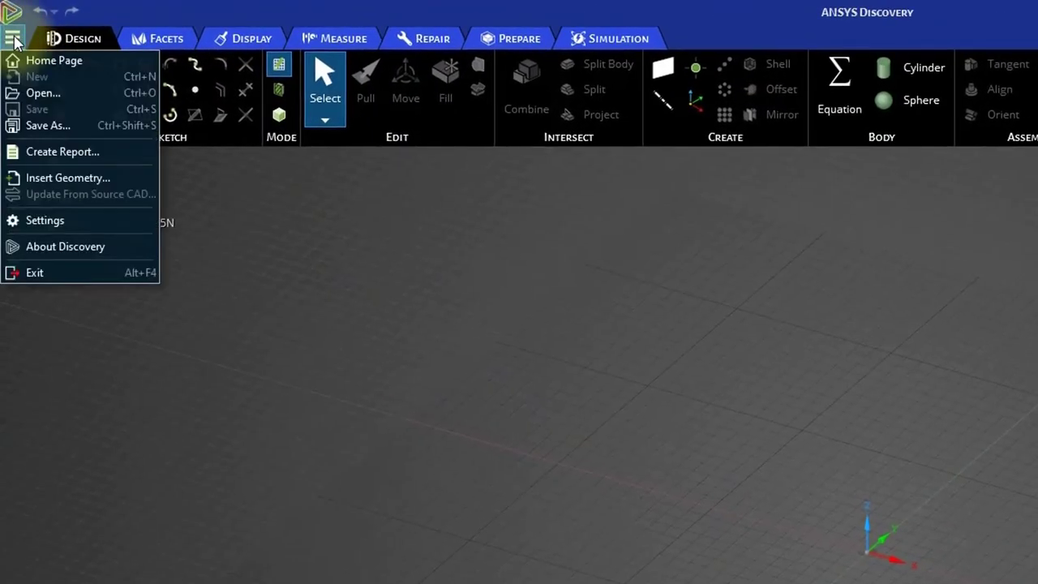
left_click(45, 221)
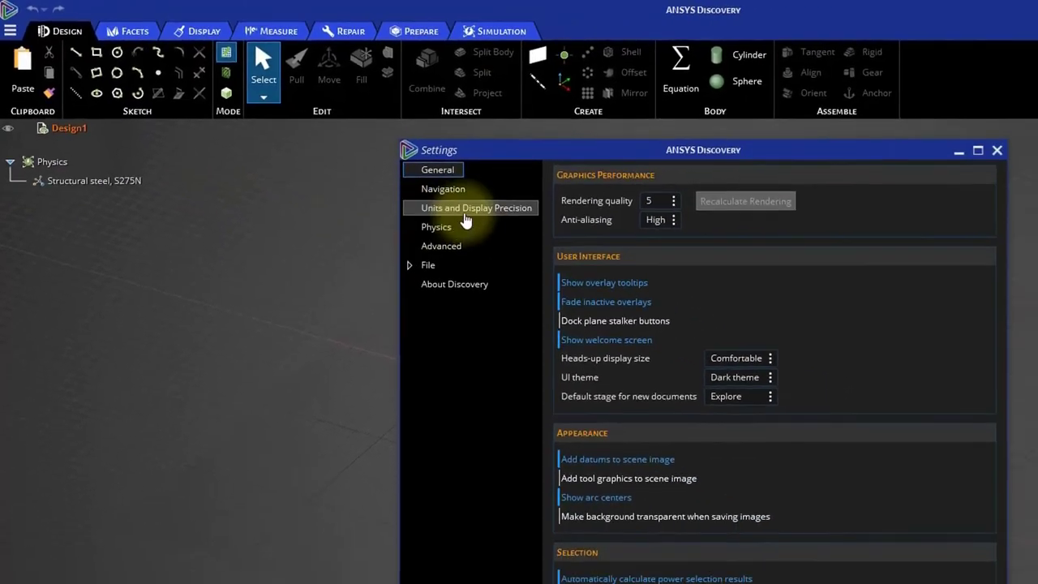
left_click(465, 210)
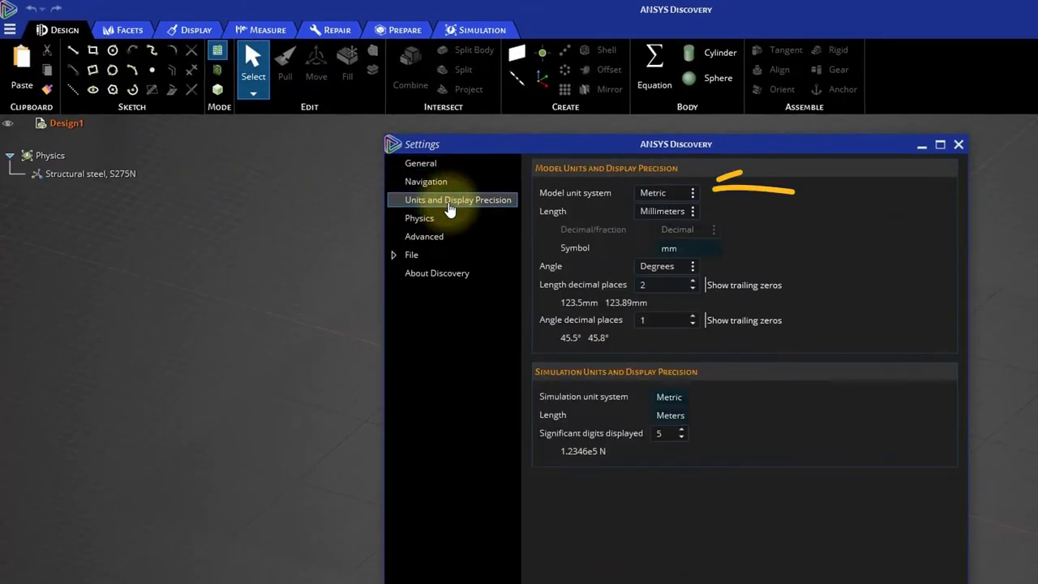
left_click(692, 210)
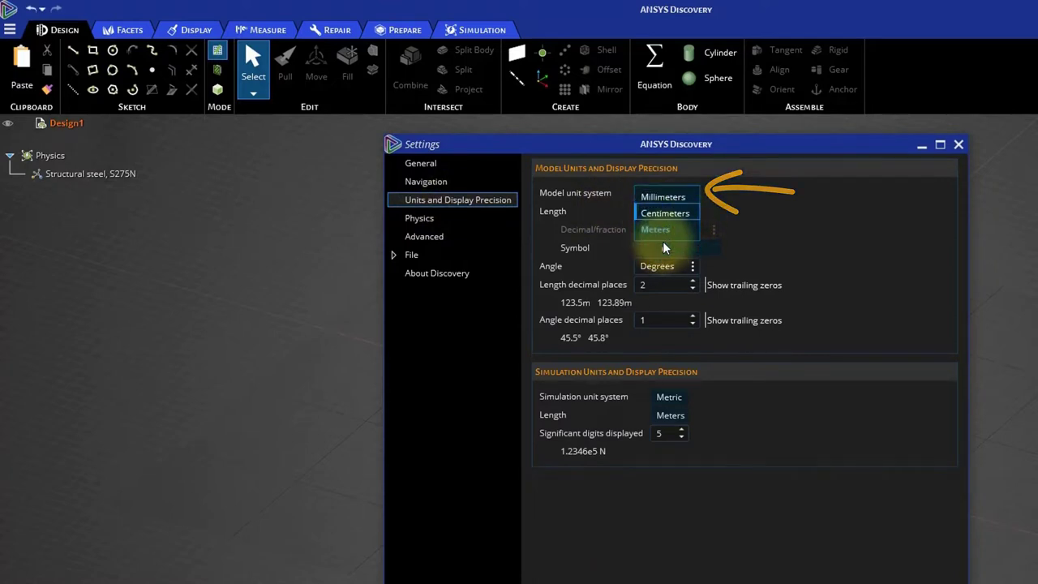
left_click(659, 243)
left_click(959, 145)
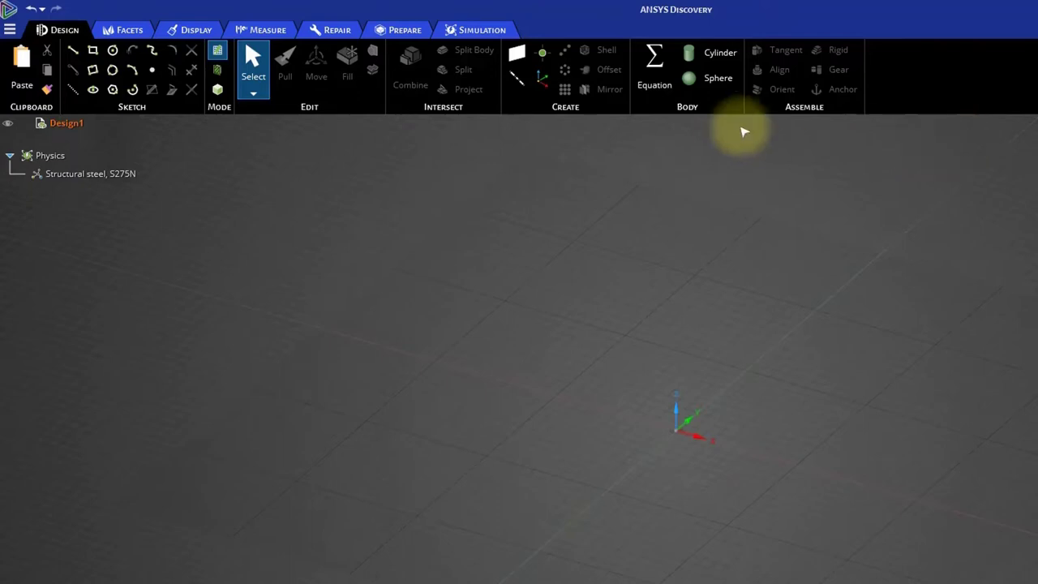
Turn on Fade Scene and switch from the Explore stage to Model.
left_click(205, 32)
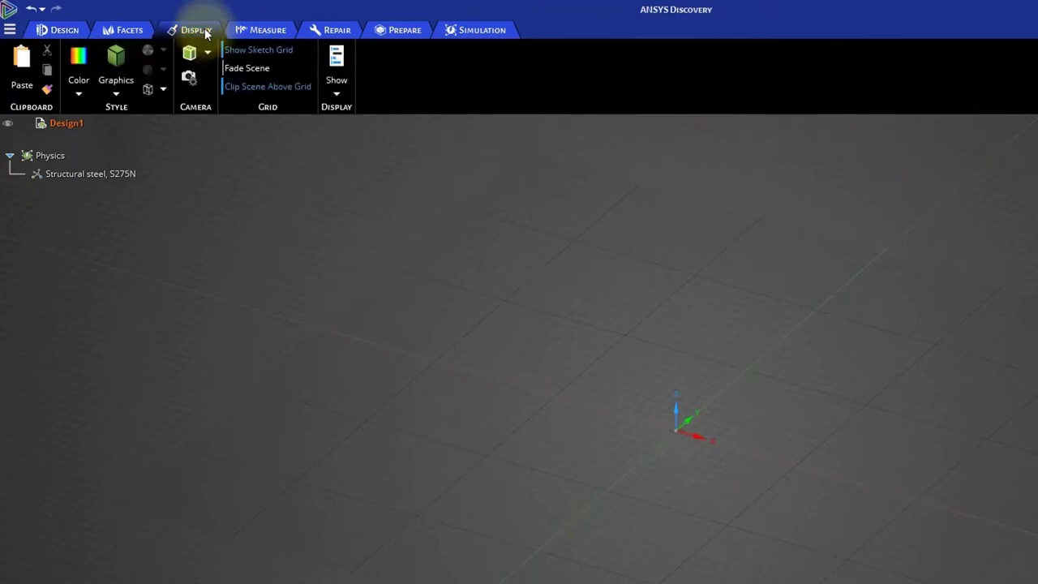
left_click(258, 69)
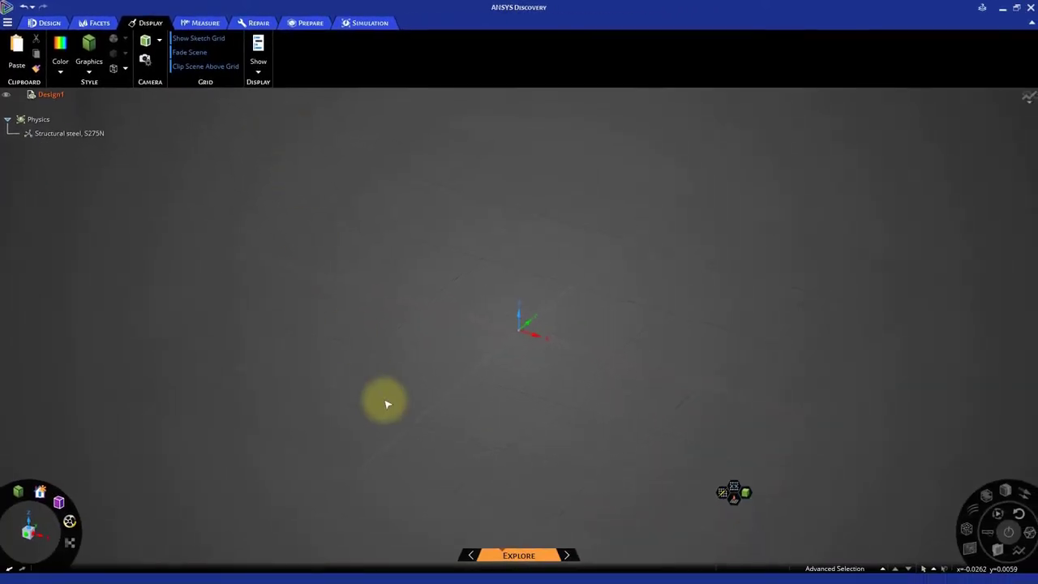
left_click(470, 555)
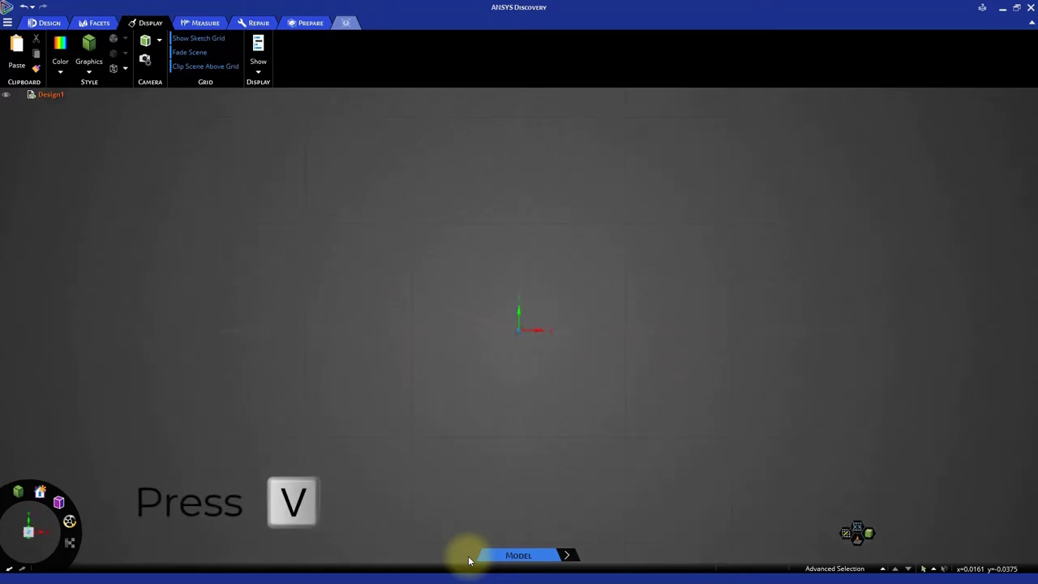
Sketch a 120 m by 80 m rectangle drawn from its centre at the origin.
key("v")
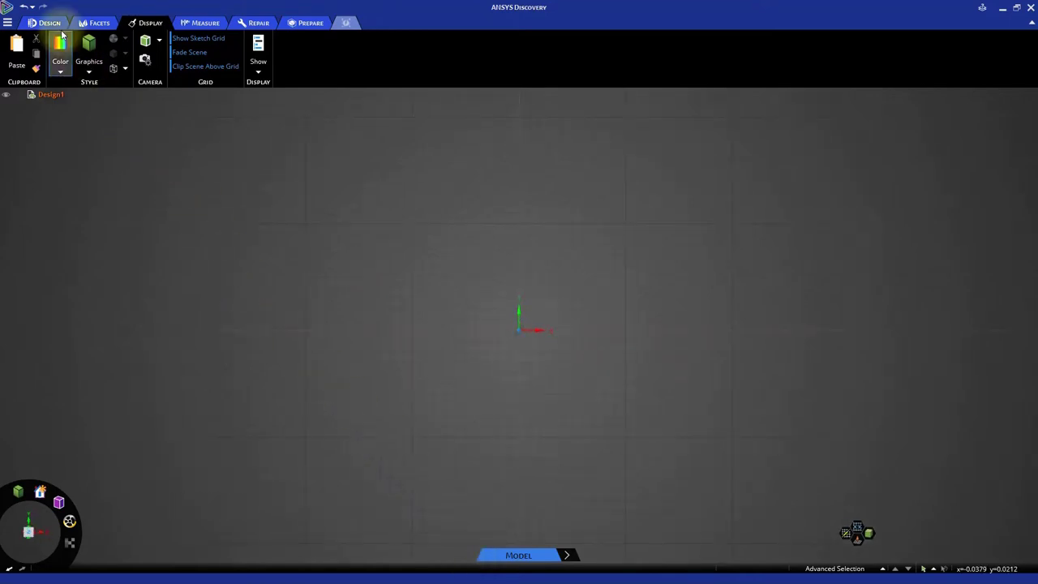
left_click(49, 23)
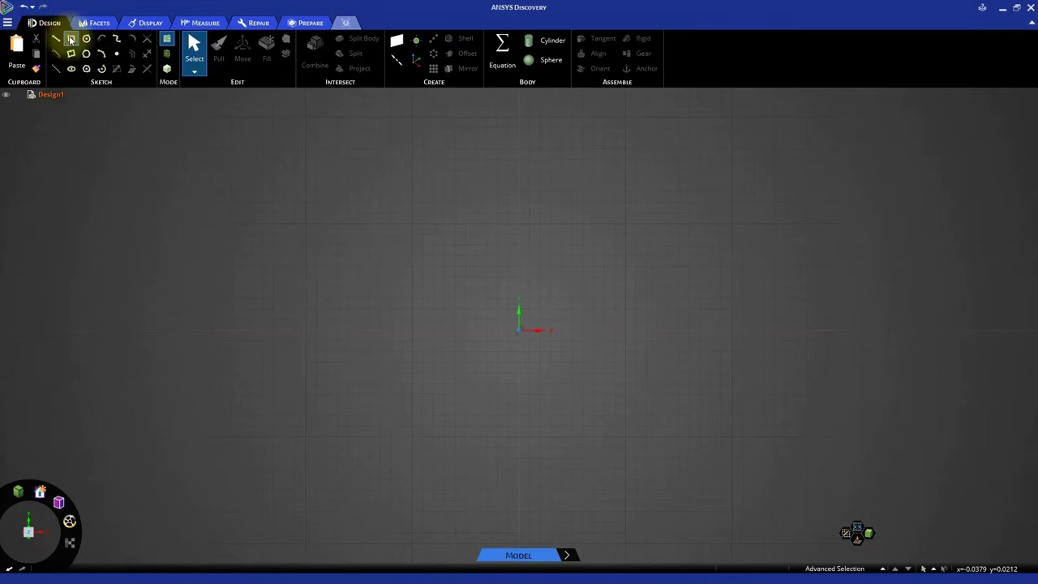
left_click(71, 39)
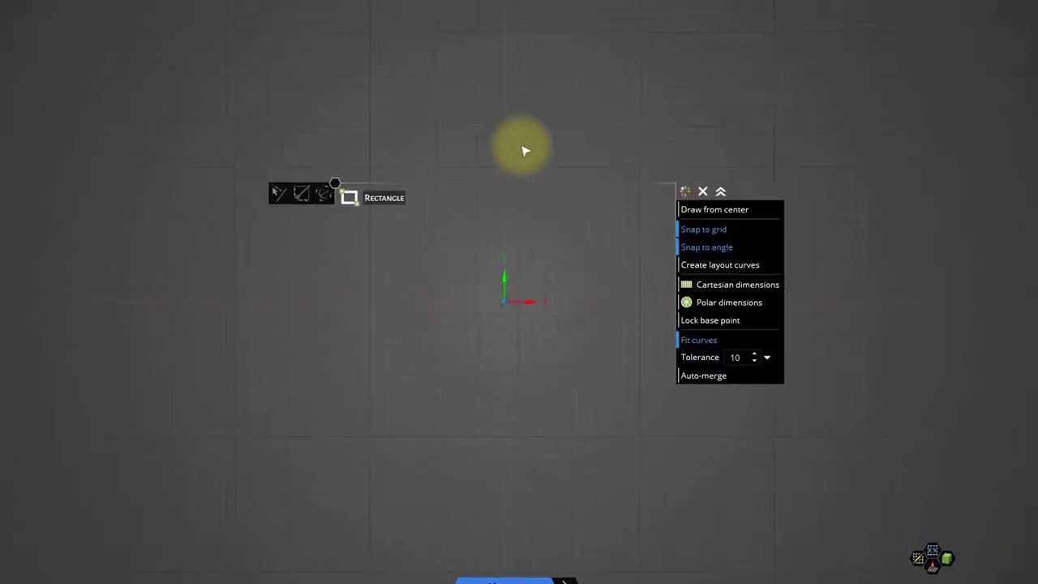
left_click(711, 192)
left_click(499, 292)
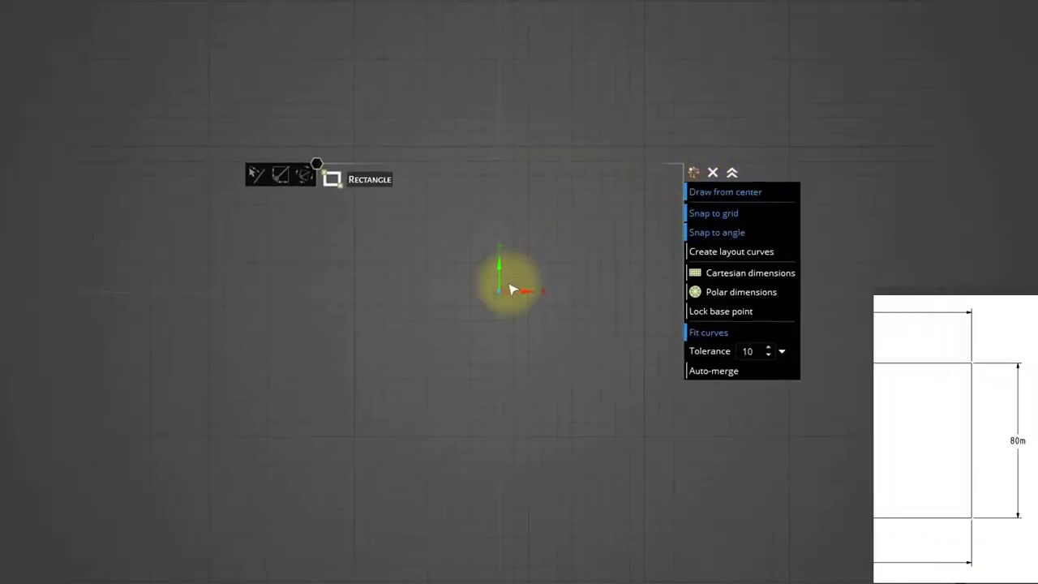
key("Tab")
type("8")
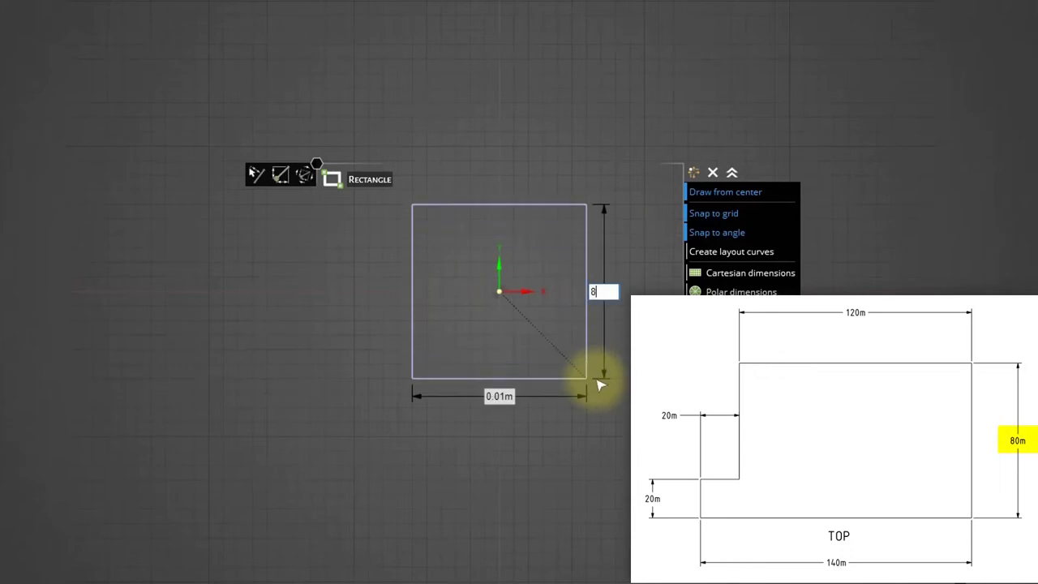
type("0m")
key("Tab")
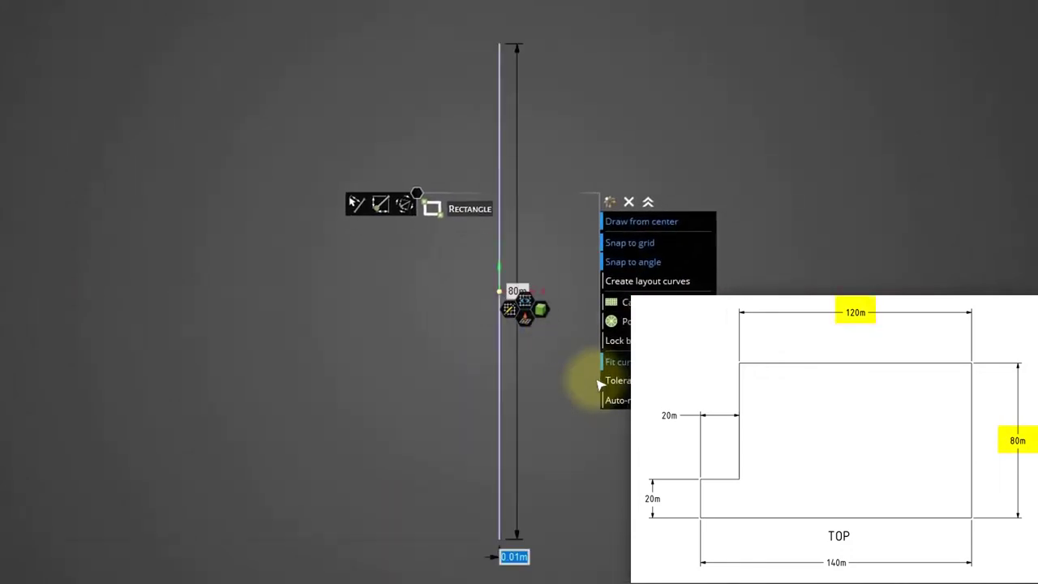
key("Tab")
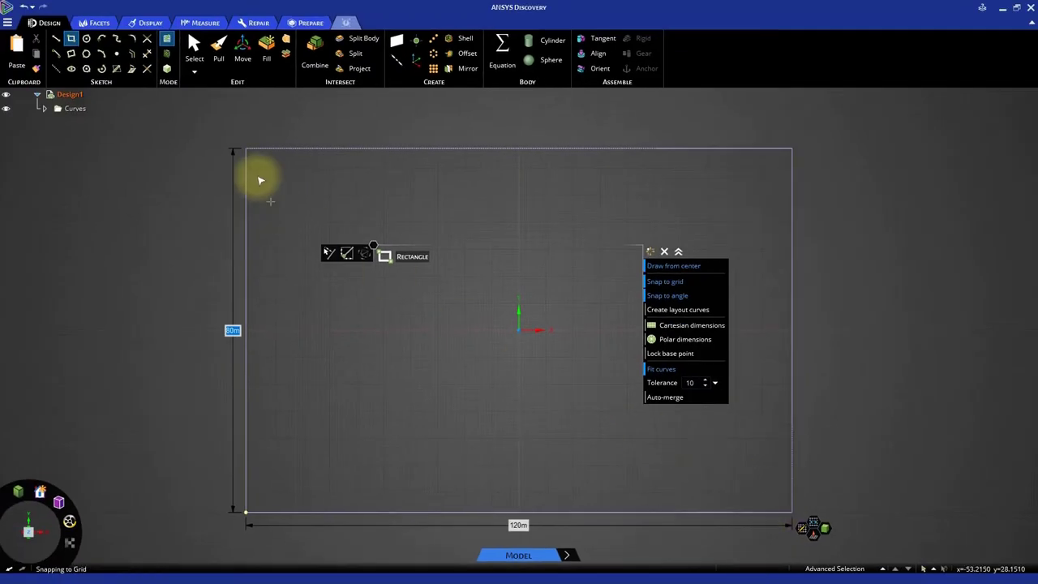
Pull the rectangle up into a thin solid deck slab in the isometric view.
left_click(167, 69)
key("h")
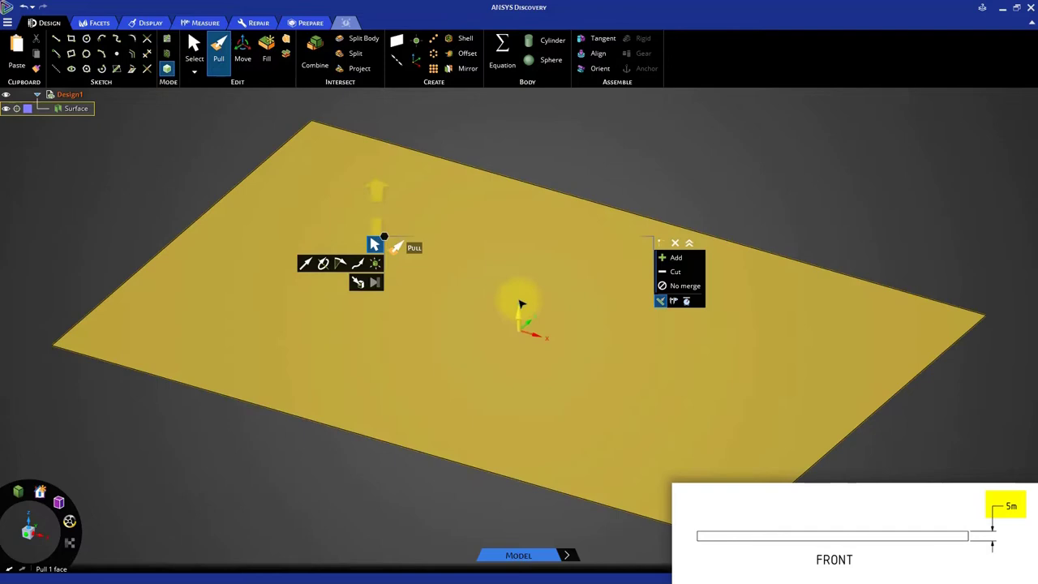
left_click(529, 330)
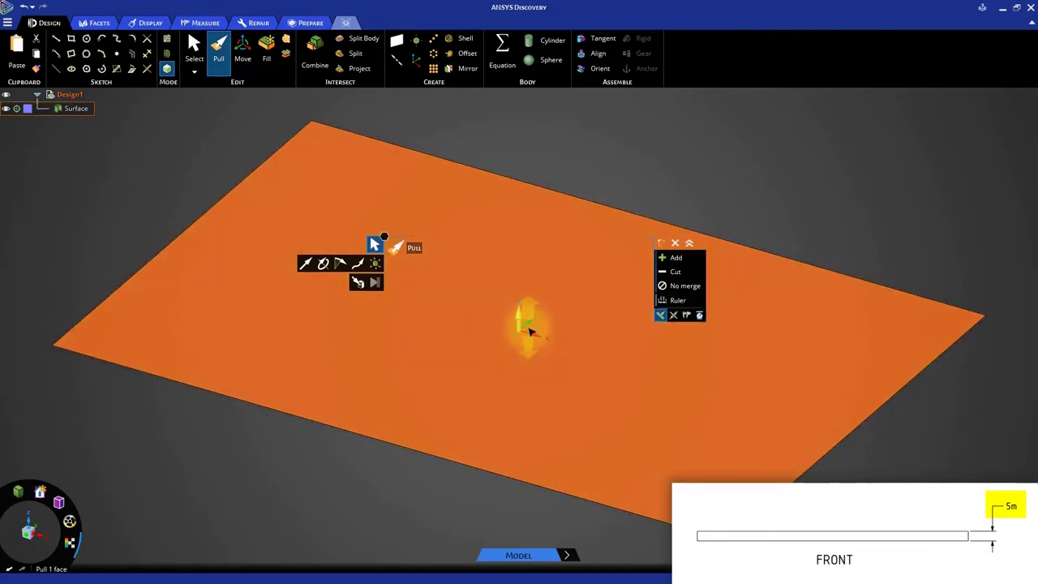
left_click_drag(529, 330, 528, 329)
key("s")
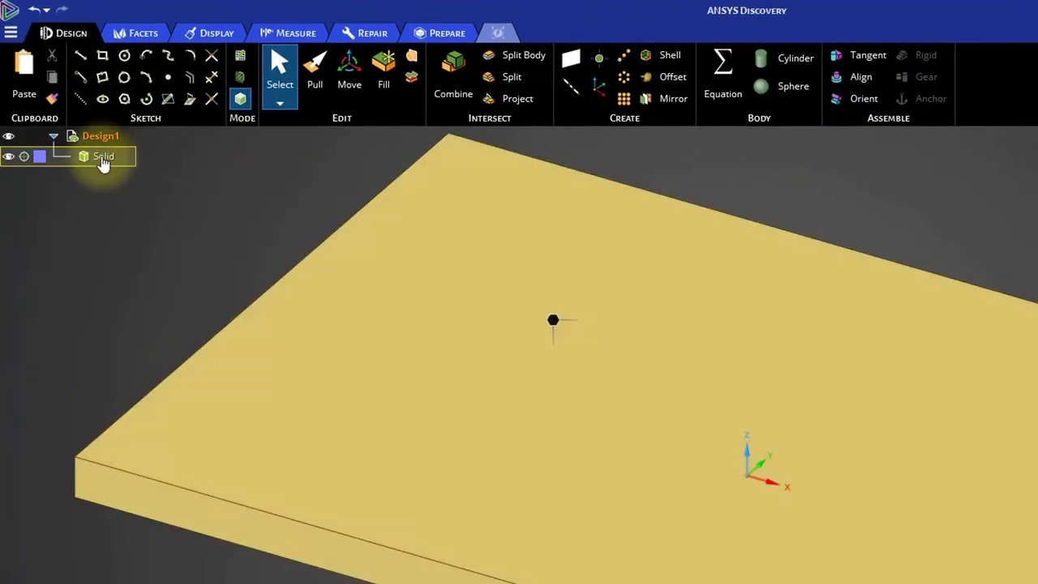
Move the slab's Solid body into a new component renamed Base Platform.
right_click(103, 163)
left_click(147, 167)
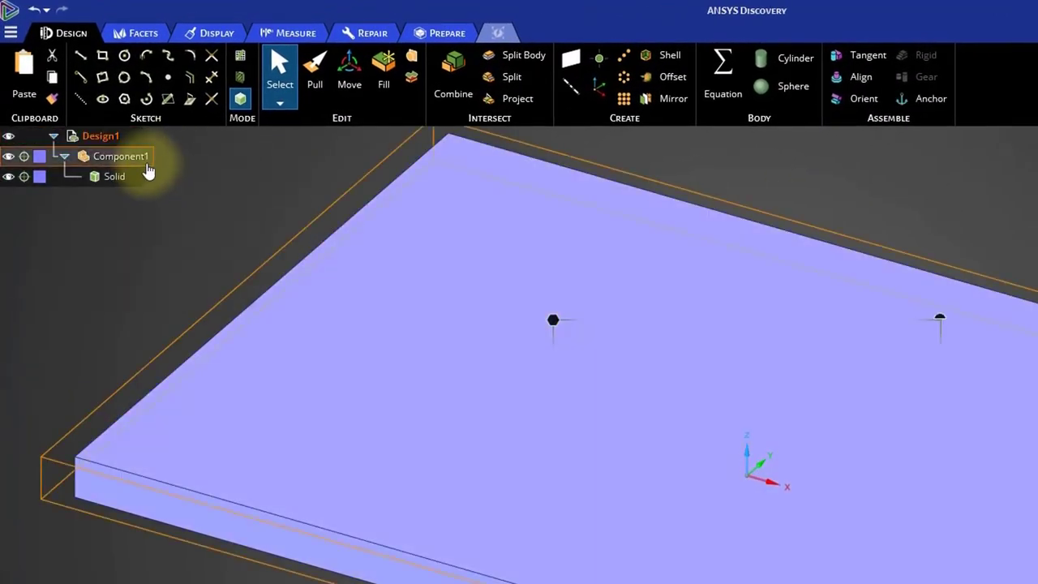
right_click(138, 157)
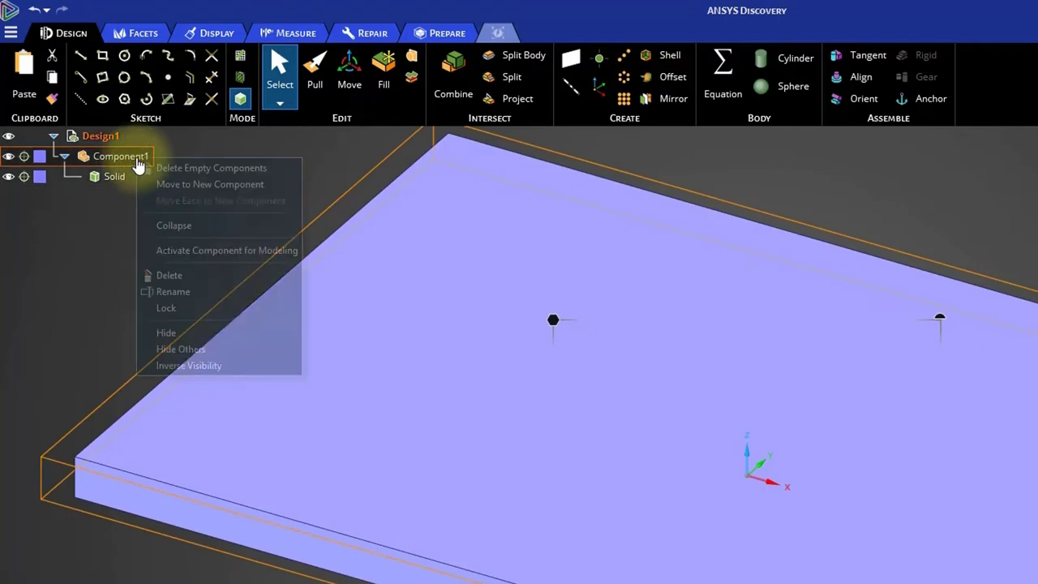
left_click(173, 292)
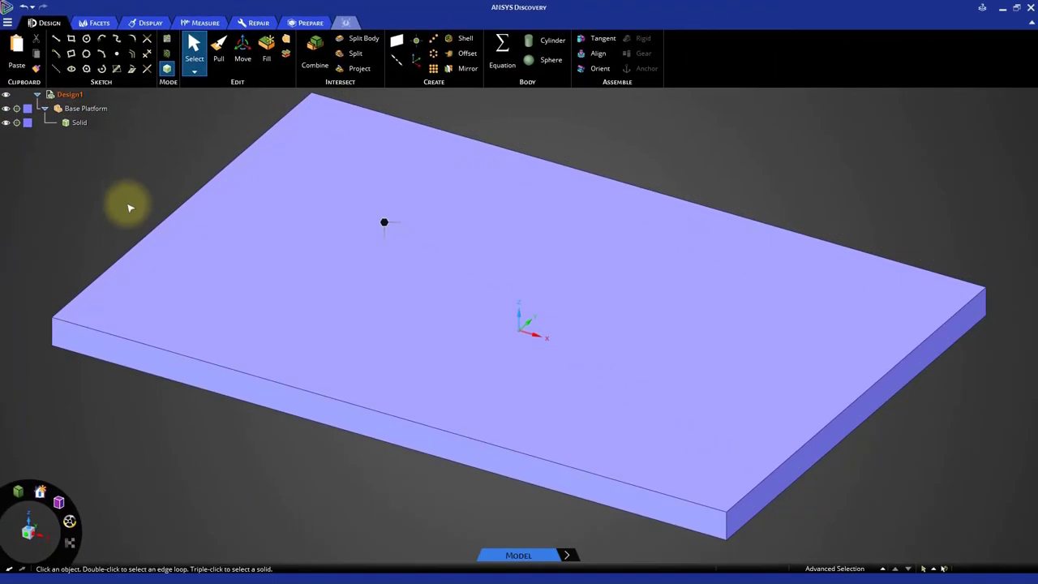
middle_click_drag(130, 207, 127, 127)
Start a sketch on the slab's bottom face, viewed head-on and zoomed to fit, projecting its edges.
left_click(308, 238)
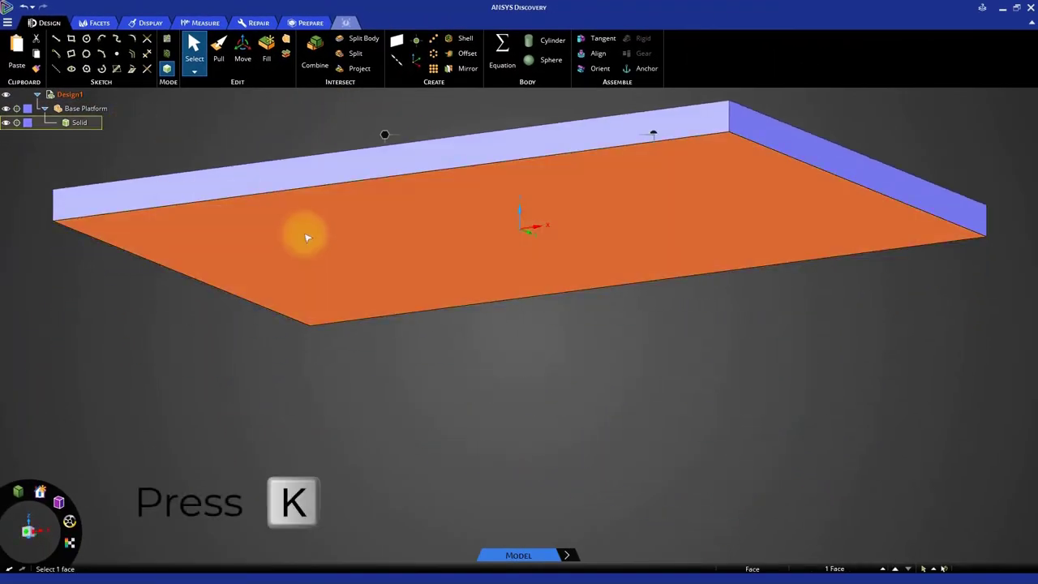
key("k")
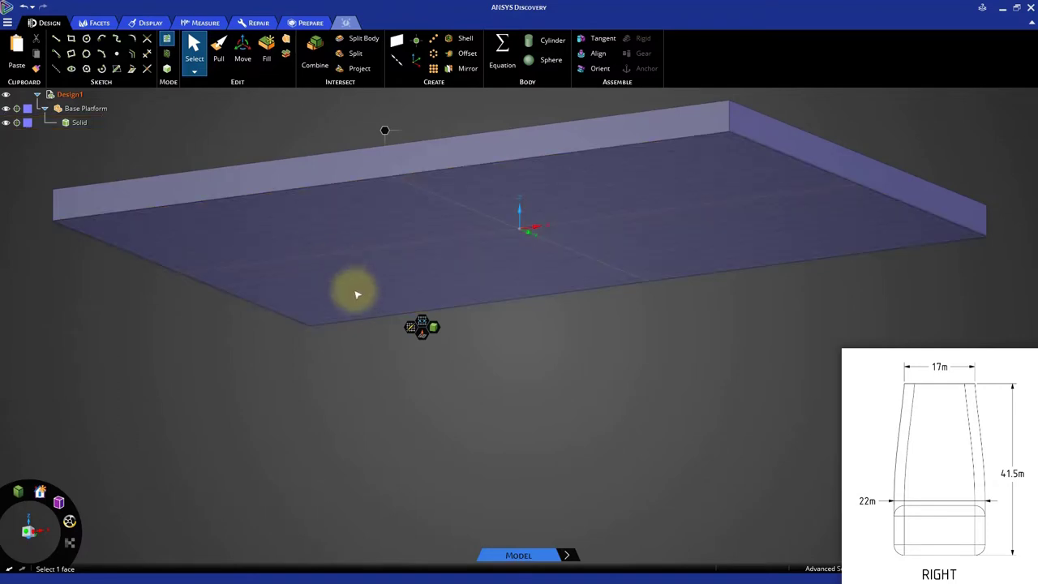
left_click(423, 336)
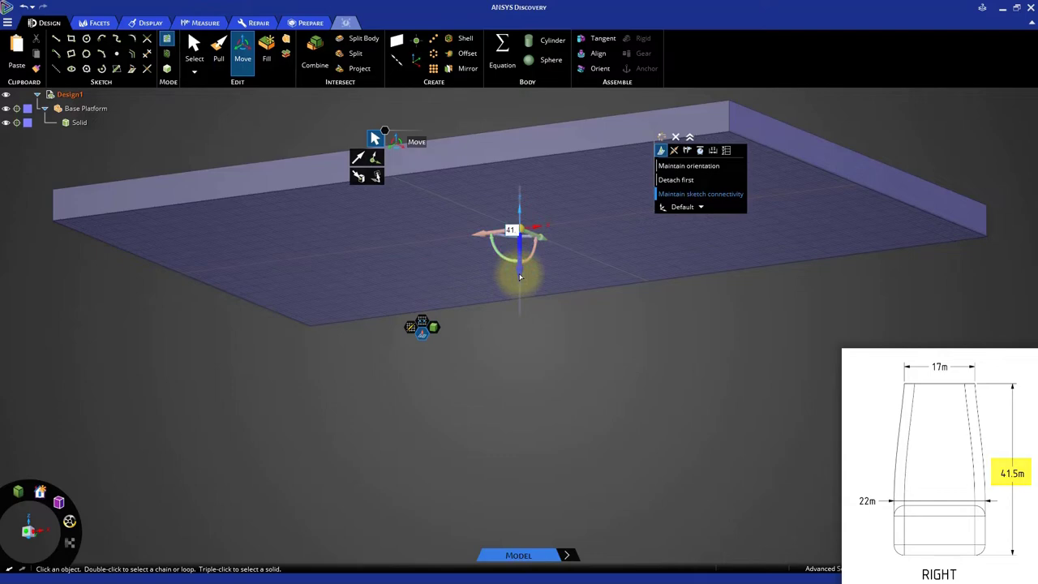
key("v")
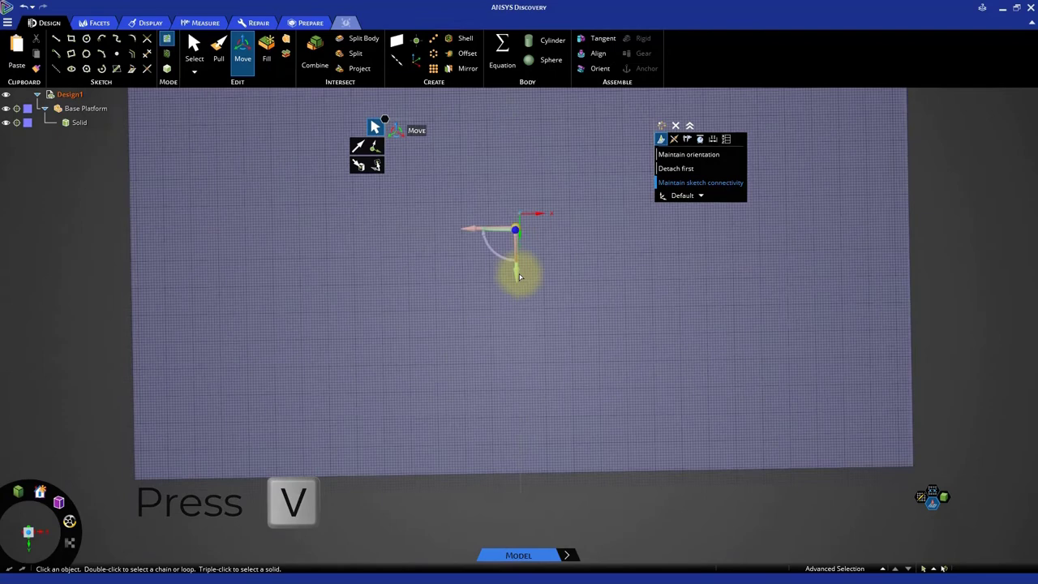
key("z")
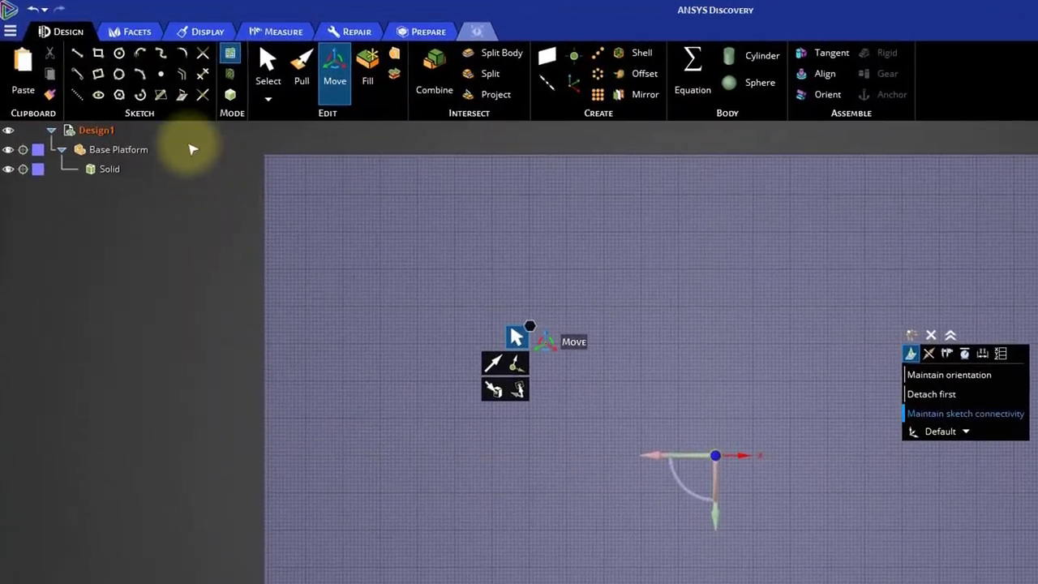
left_click(182, 95)
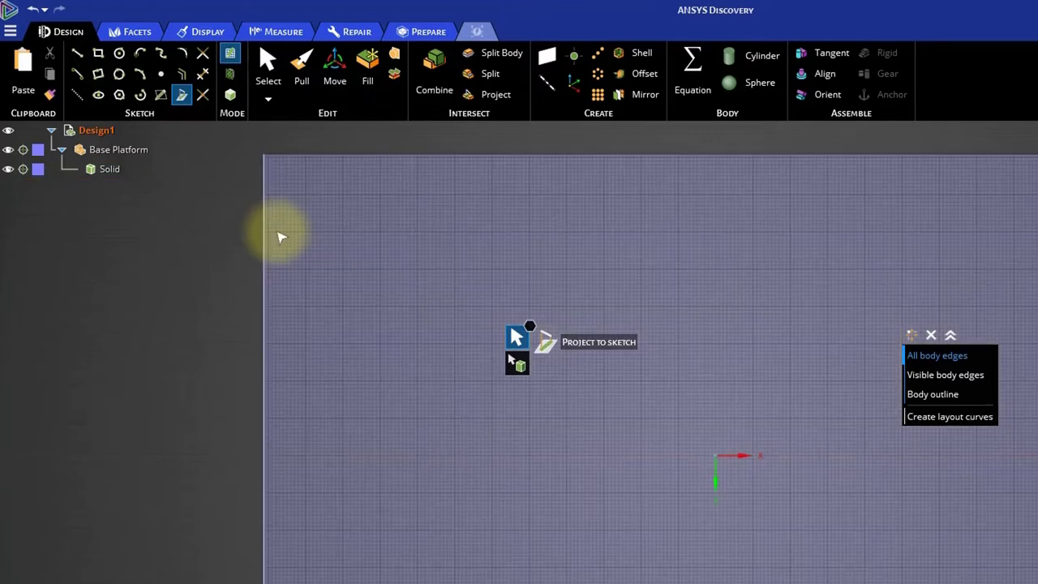
Draw a 60 m by 22 m rectangle with its first corner at the origin.
left_click(99, 53)
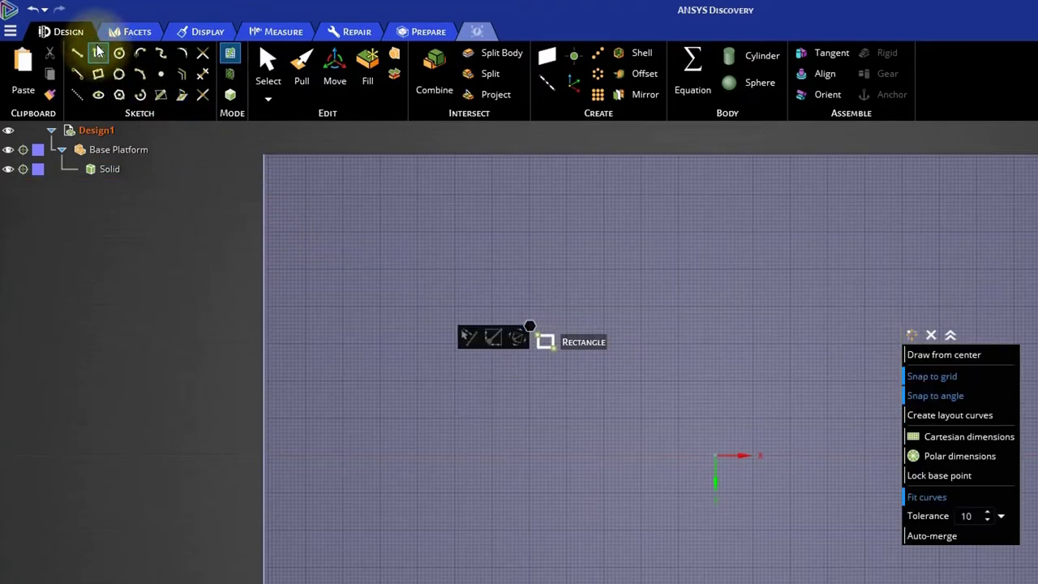
left_click(263, 155)
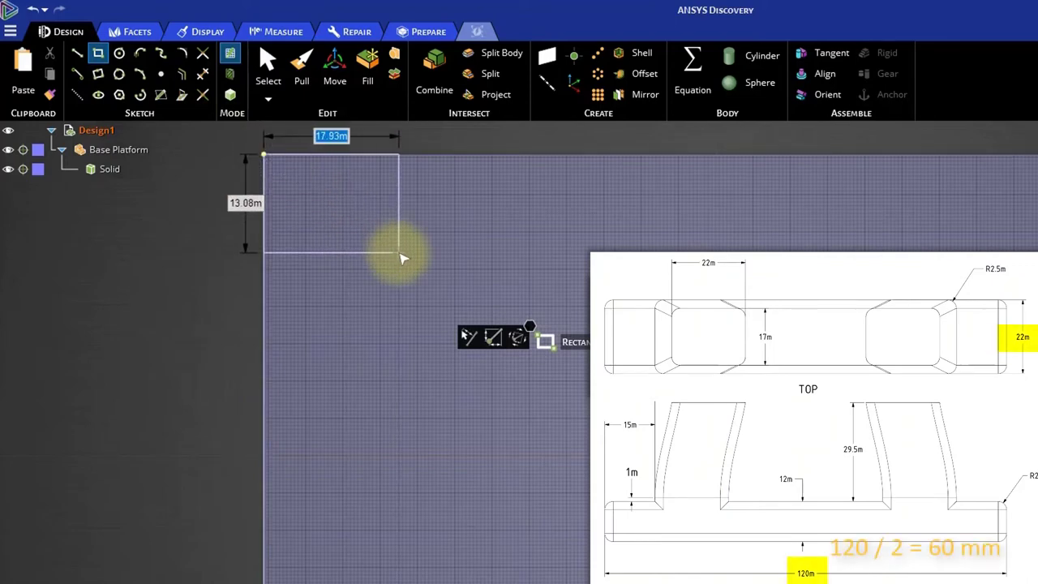
type("2")
key("Tab")
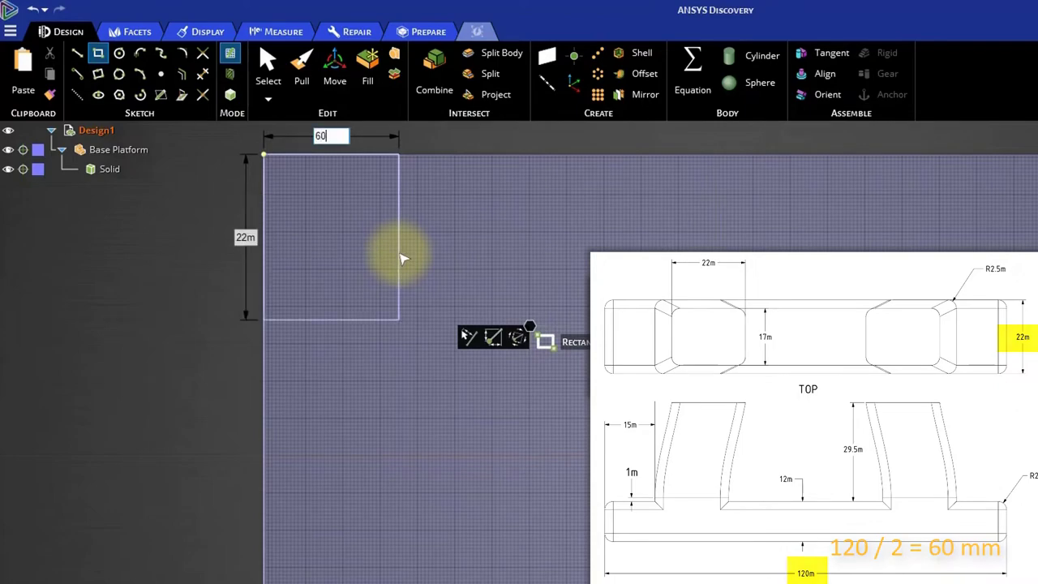
key("Return")
key("s")
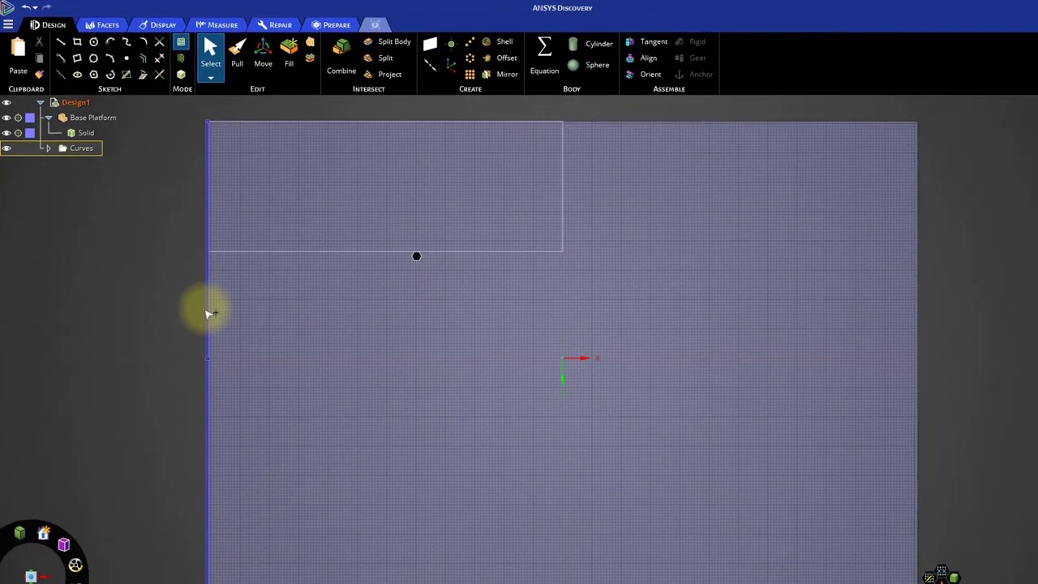
Delete the stray edge line and pull the float outline up 12 m into a solid block.
right_click(209, 315)
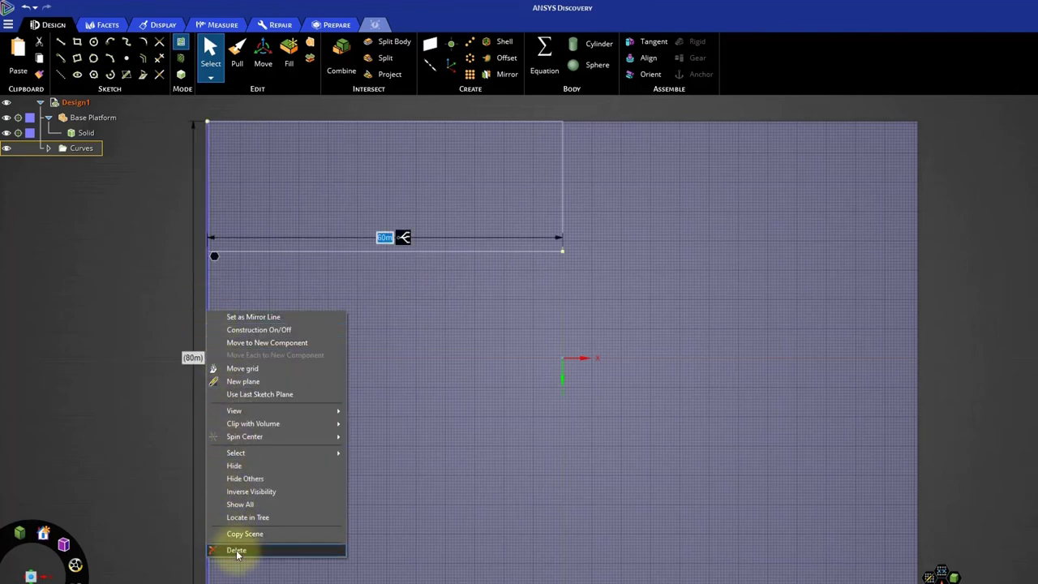
left_click(236, 550)
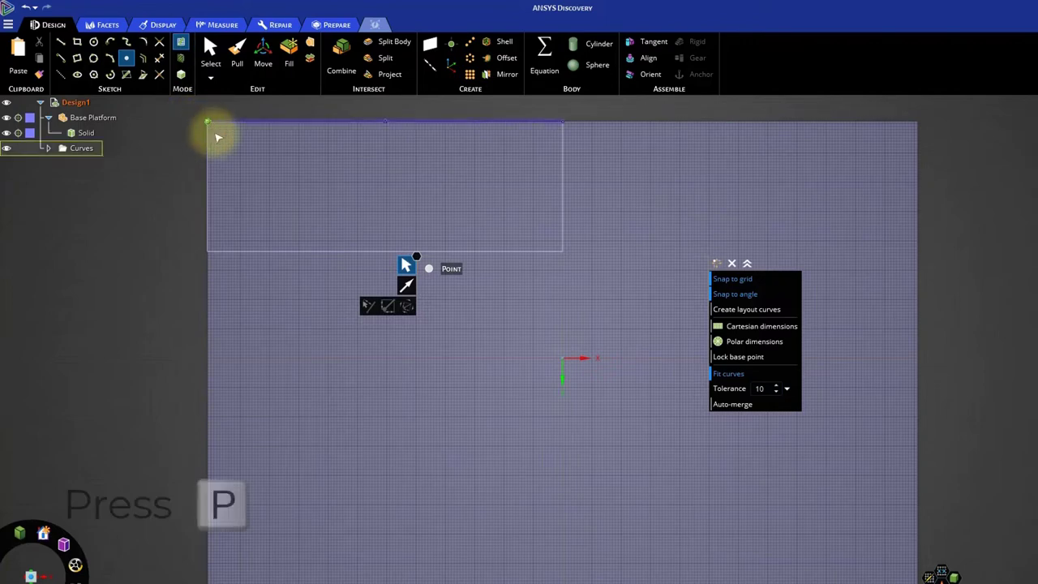
key("p")
middle_click_drag(249, 268, 162, 504)
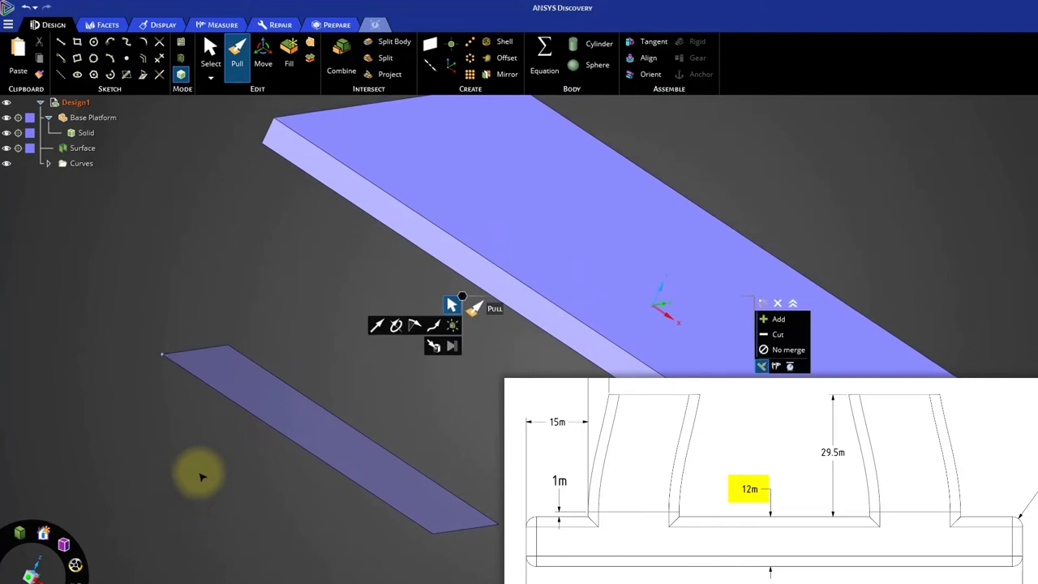
left_click(296, 427)
left_click_drag(298, 425, 307, 421)
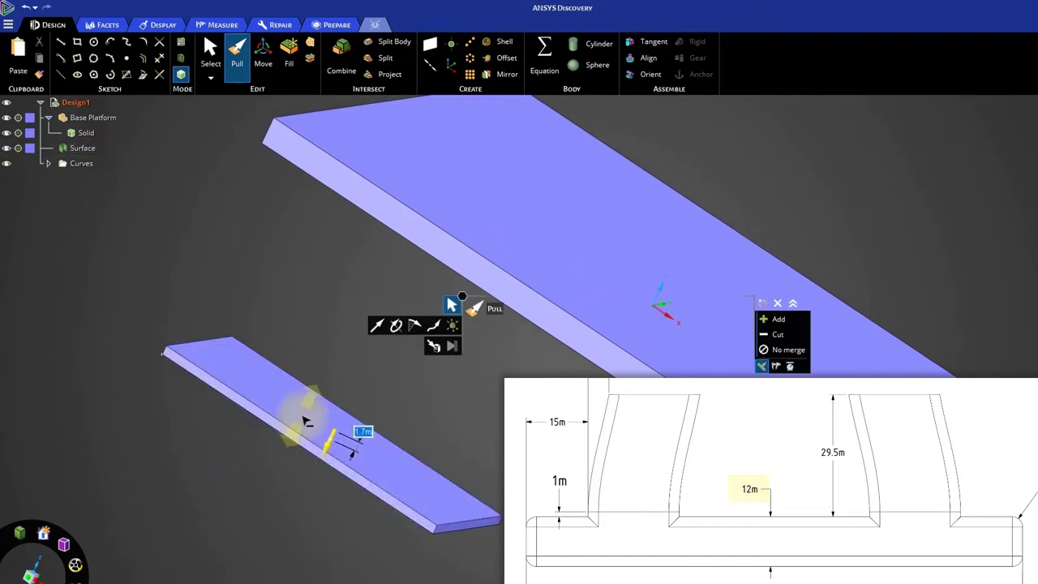
key("Return")
Select the float block's top, long side and end faces together.
key("s")
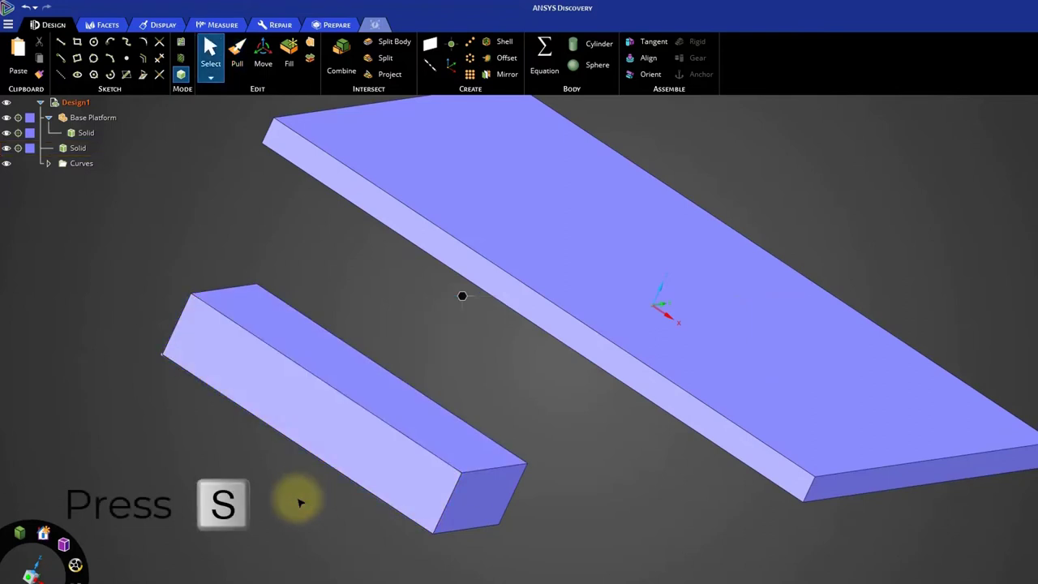
left_click(422, 449)
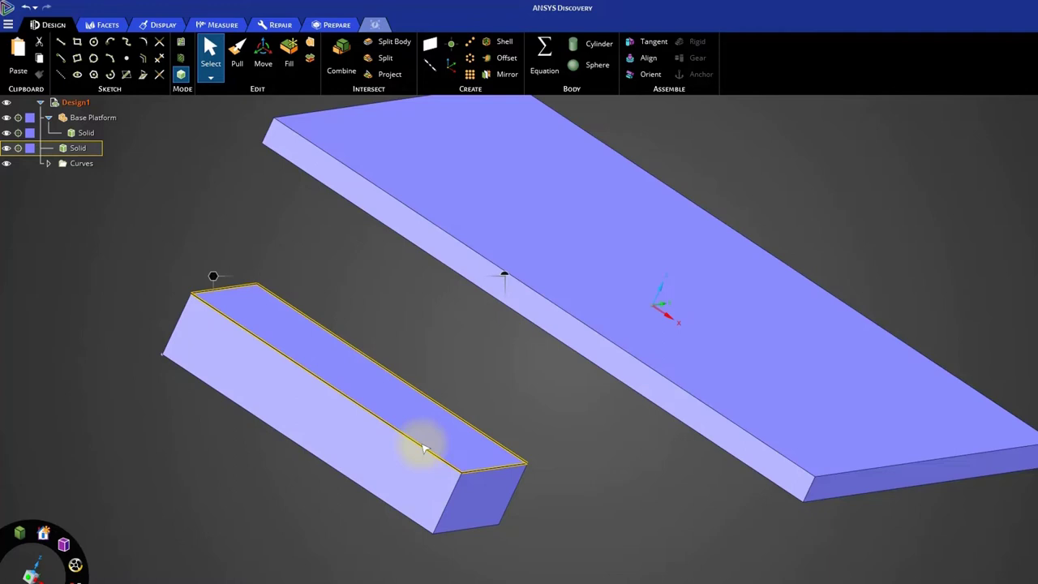
left_click(454, 487, "ctrl")
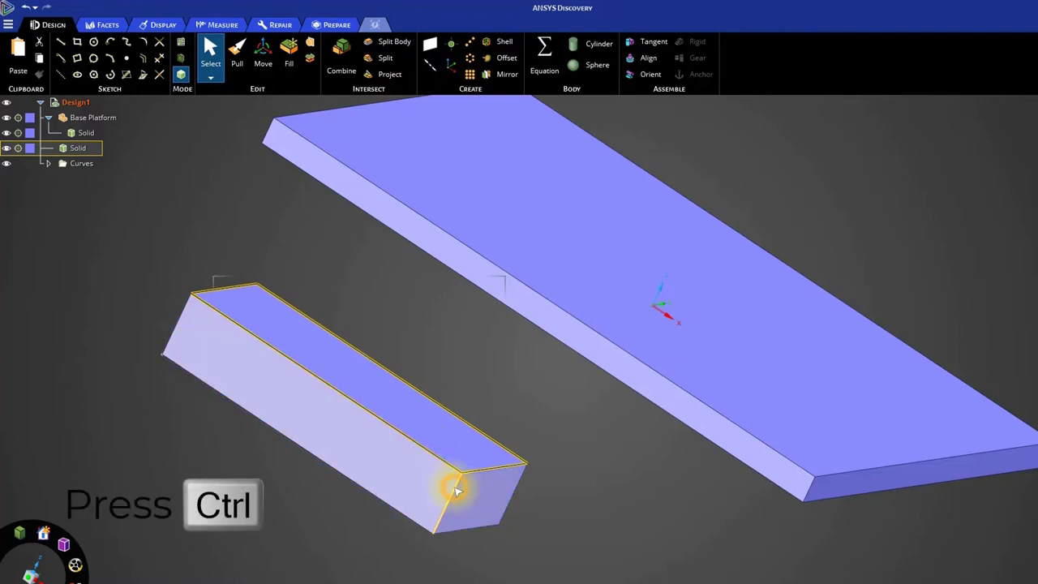
left_click(519, 490, "ctrl")
middle_click_drag(519, 490, 560, 487)
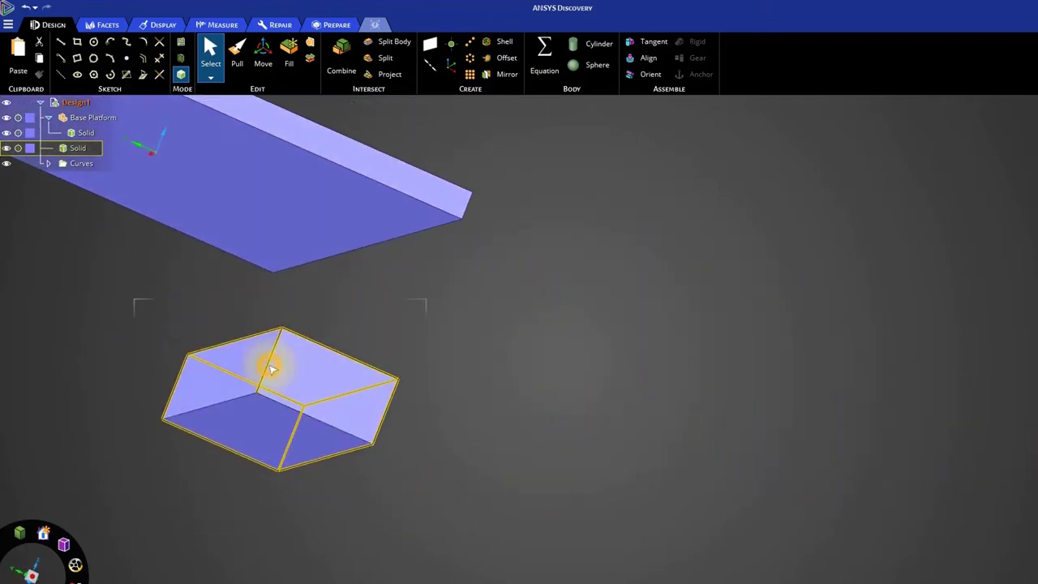
middle_click_drag(428, 424, 8, 366)
middle_click_drag(323, 412, 283, 410)
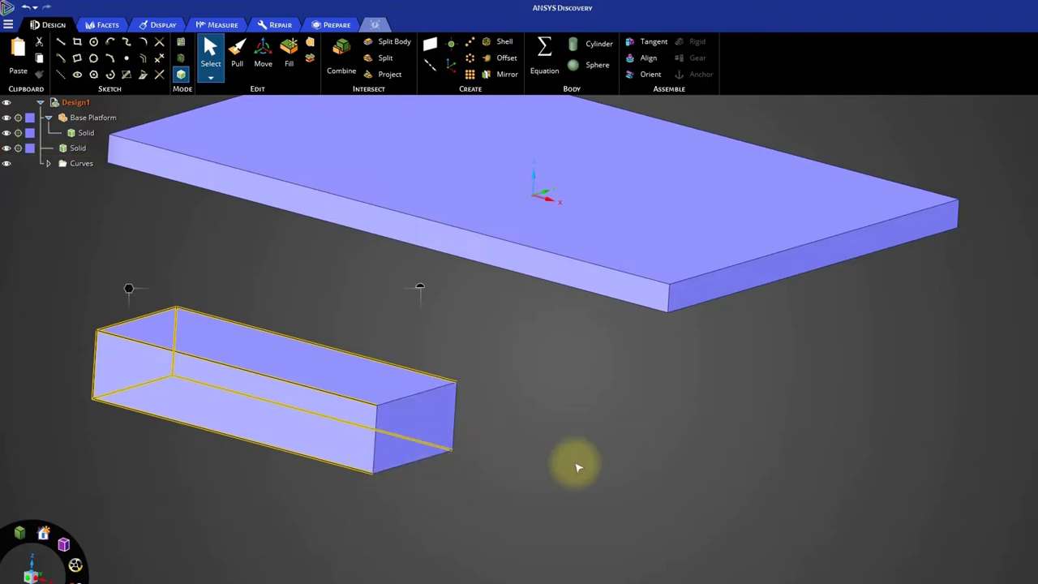
Round the selected float block edges with a 2.5 m radius.
key("p")
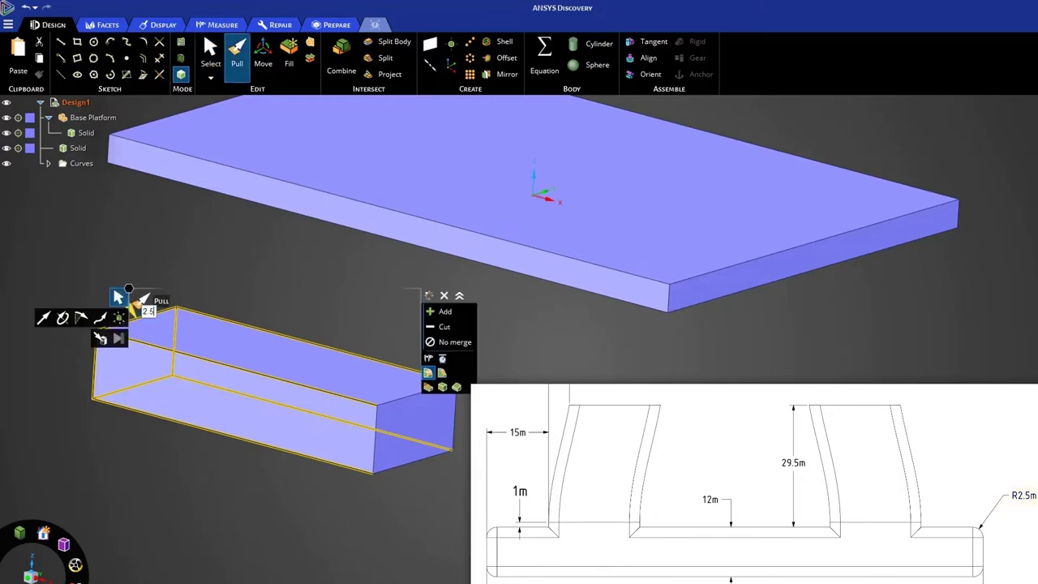
key("s")
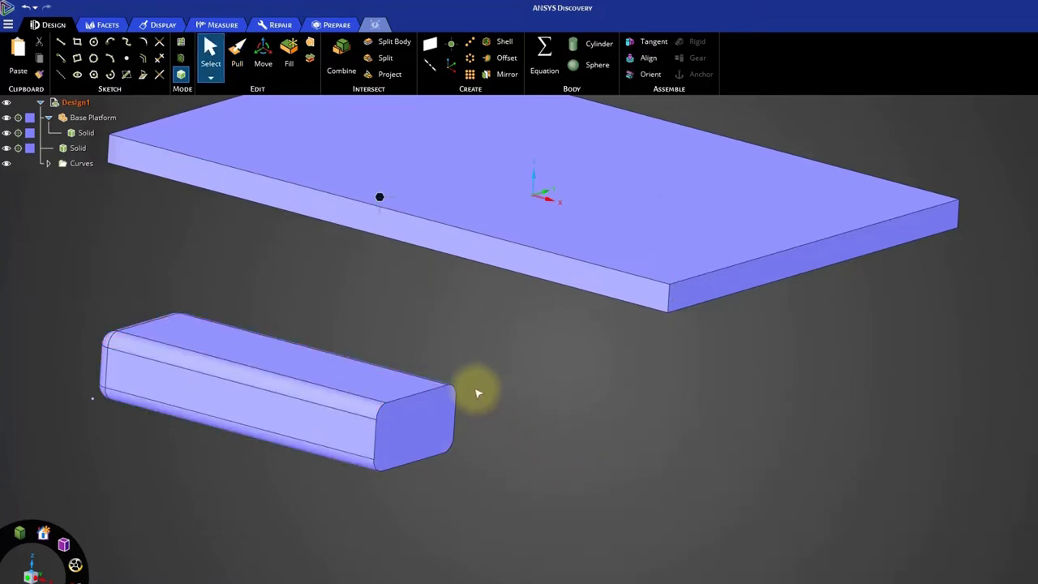
key("k")
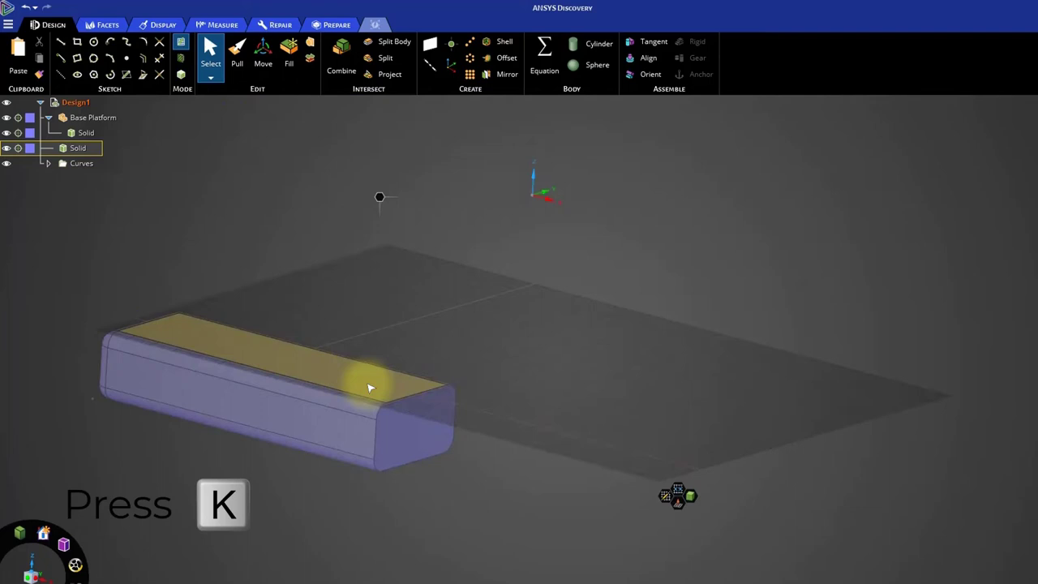
Reposition the float with the Move tool and view it from directly above beside the ghosted deck.
left_click(680, 503)
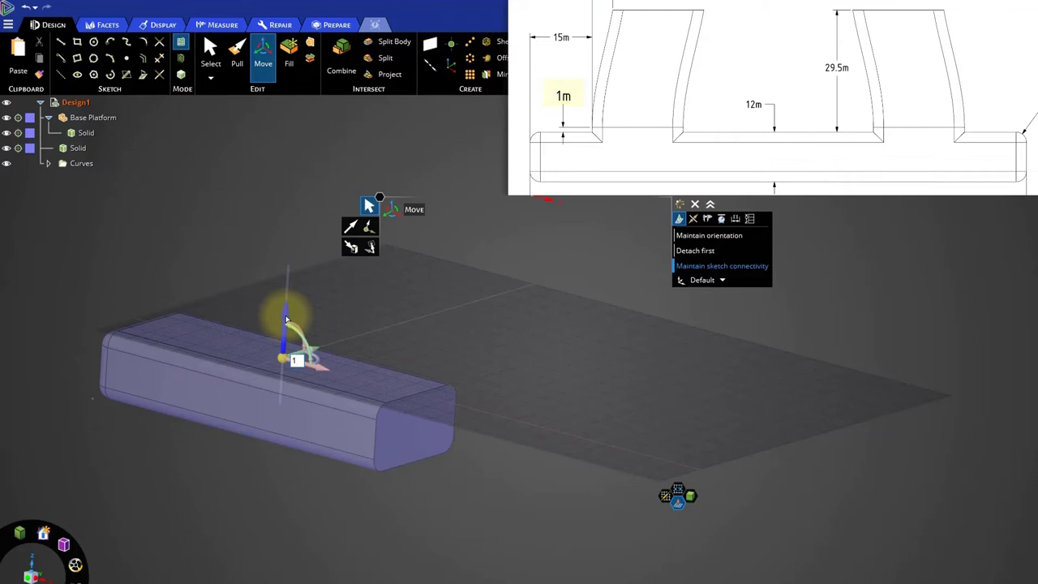
mouse_move(203, 365)
middle_mouse_down("shift")
mouse_move(378, 364)
mouse_move(476, 424)
mouse_move(459, 455)
middle_mouse_up("shift")
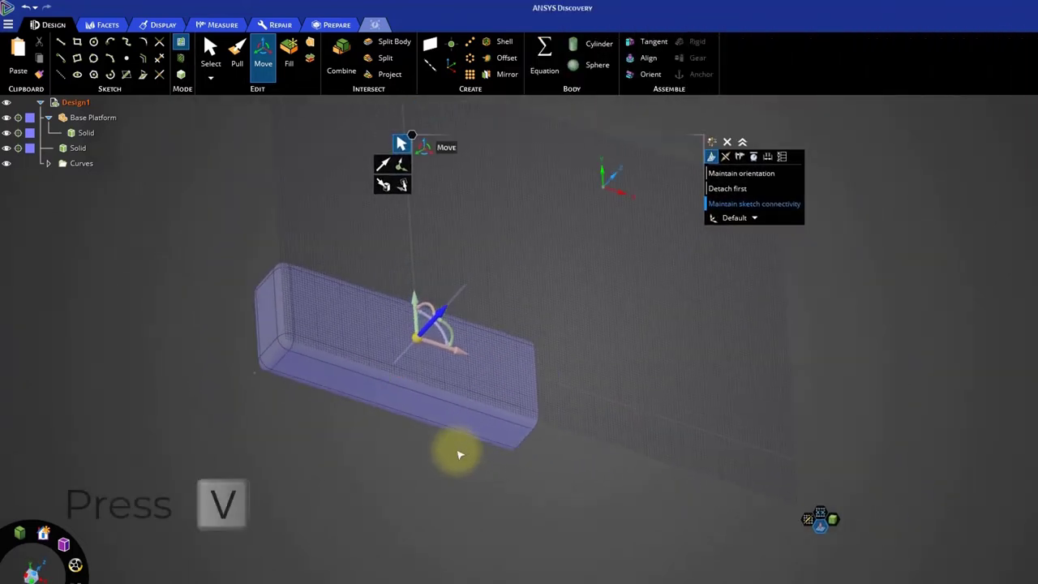
key("s")
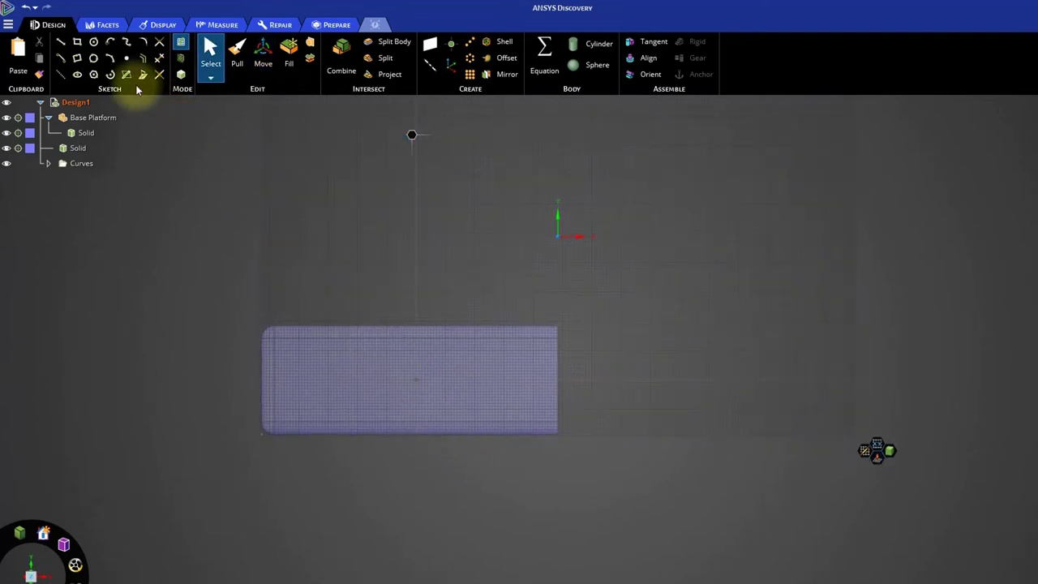
Sketch a 22 m by 22 m square from the float's bottom edge, spanning its full width.
left_click(77, 41)
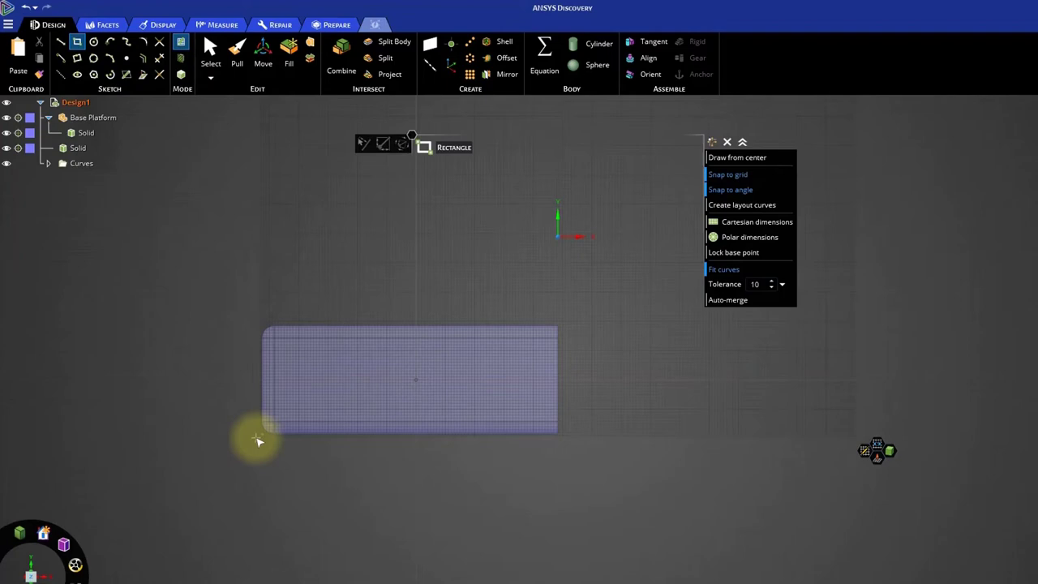
scroll(260, 435, "up", 5)
scroll(261, 438, "up", 3)
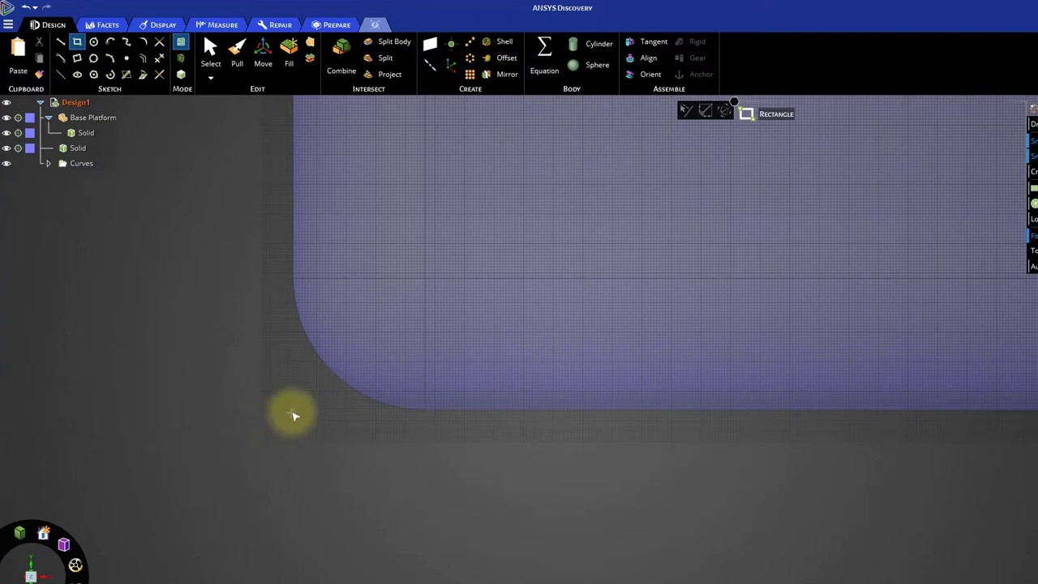
key("shift")
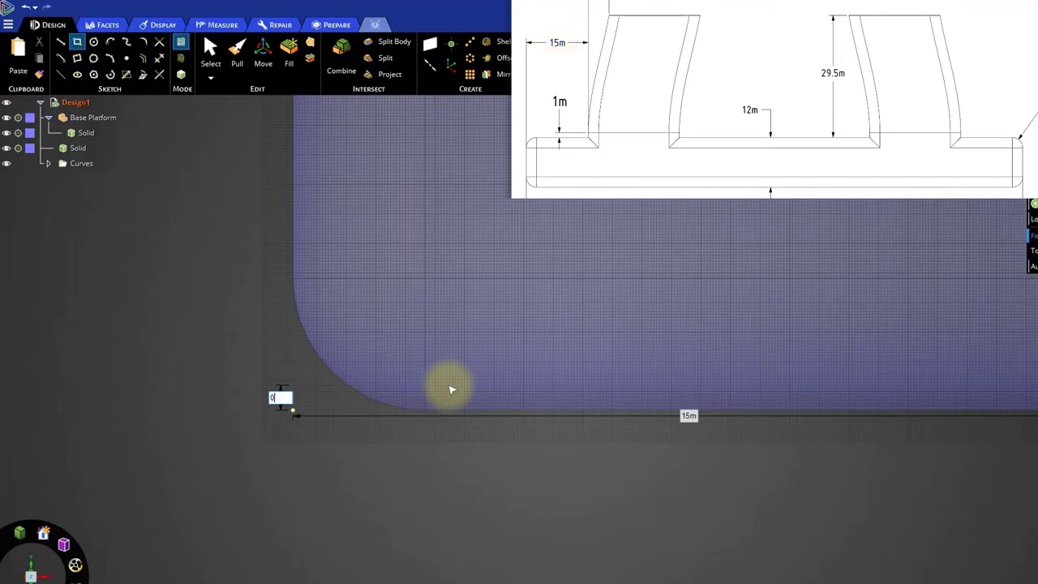
scroll(452, 390, "down", 3)
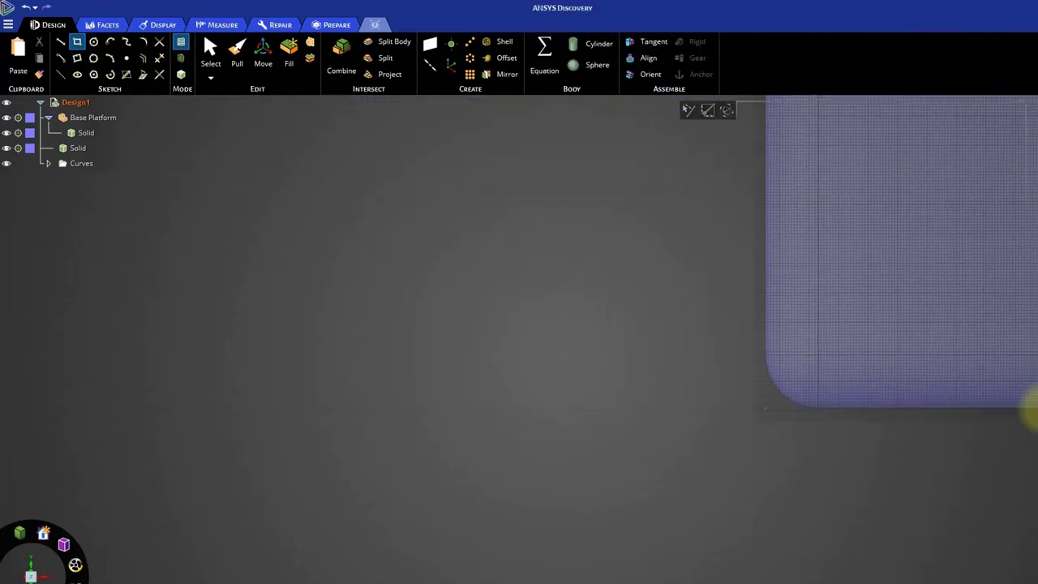
middle_click_drag(1031, 405, 457, 503, "shift")
scroll(457, 509, "down", 5)
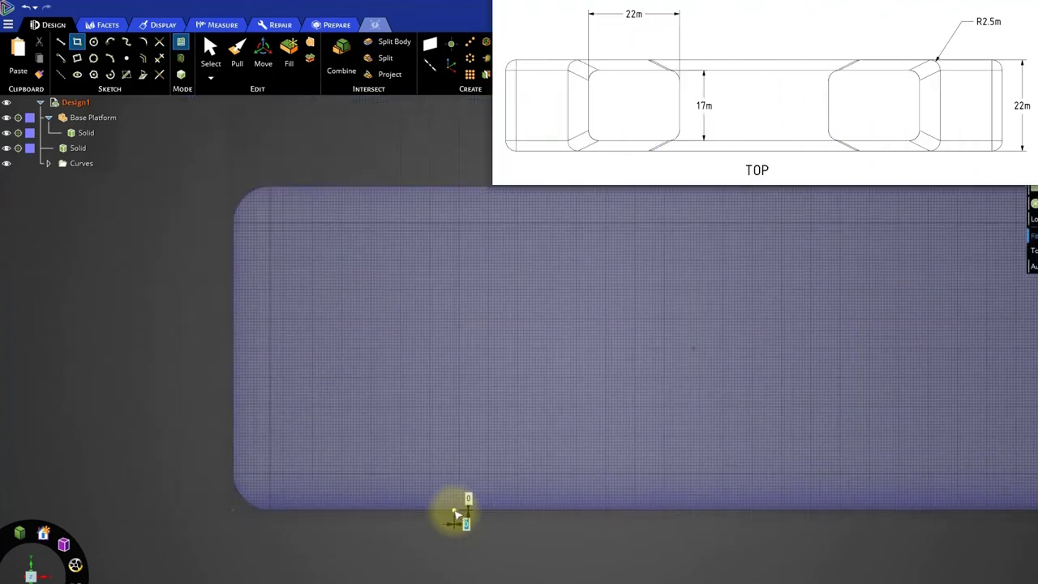
left_click(455, 509)
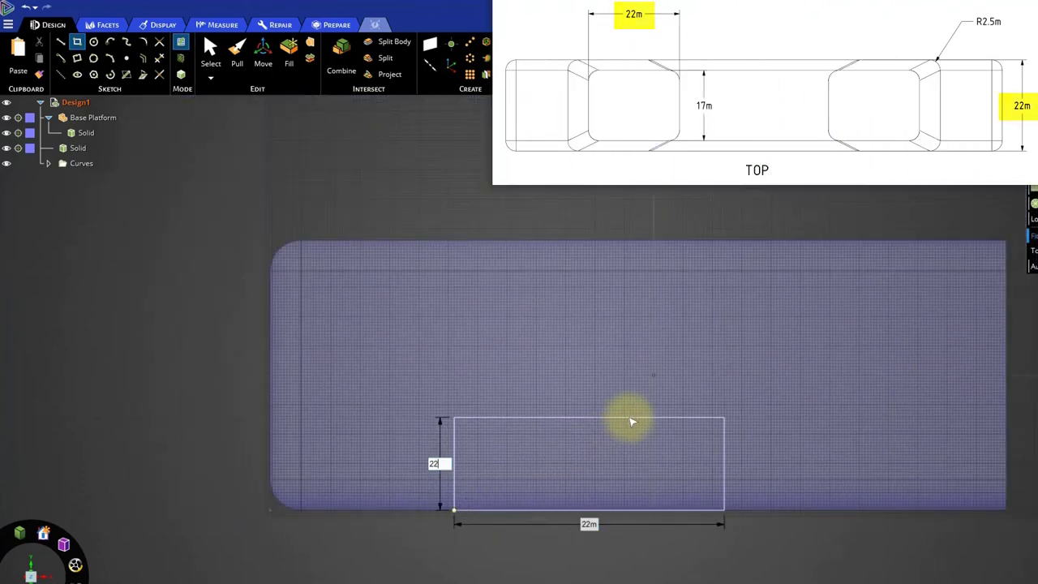
type("22")
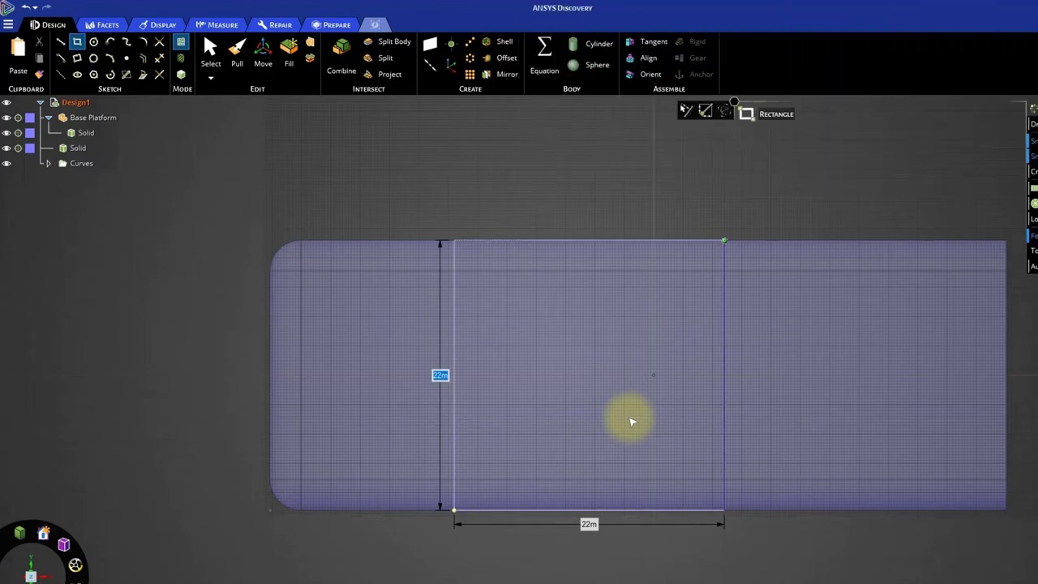
type("h")
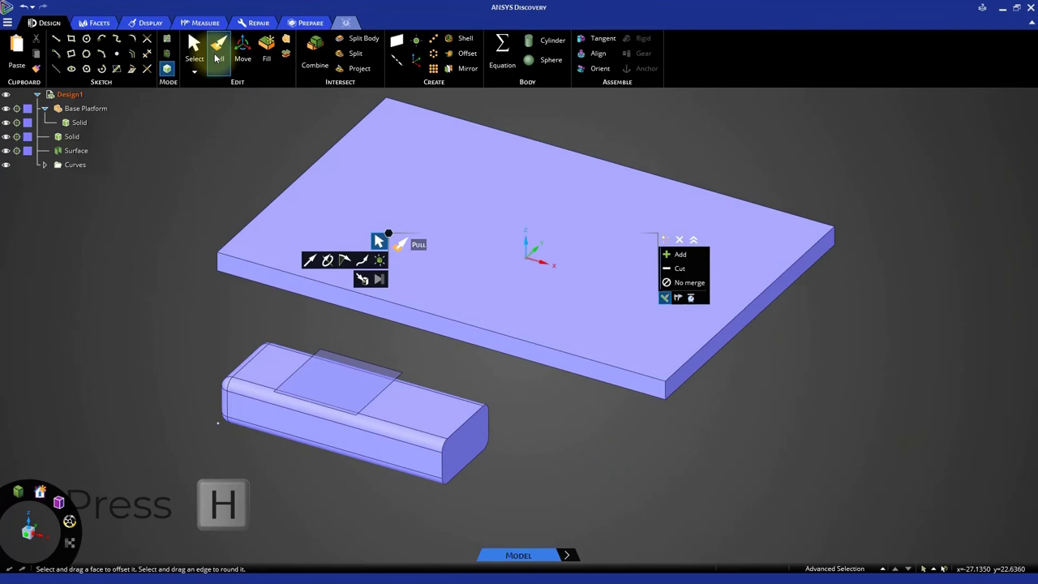
Pull the 22 m square on the float's top up into a raised column-base block.
left_click(339, 385)
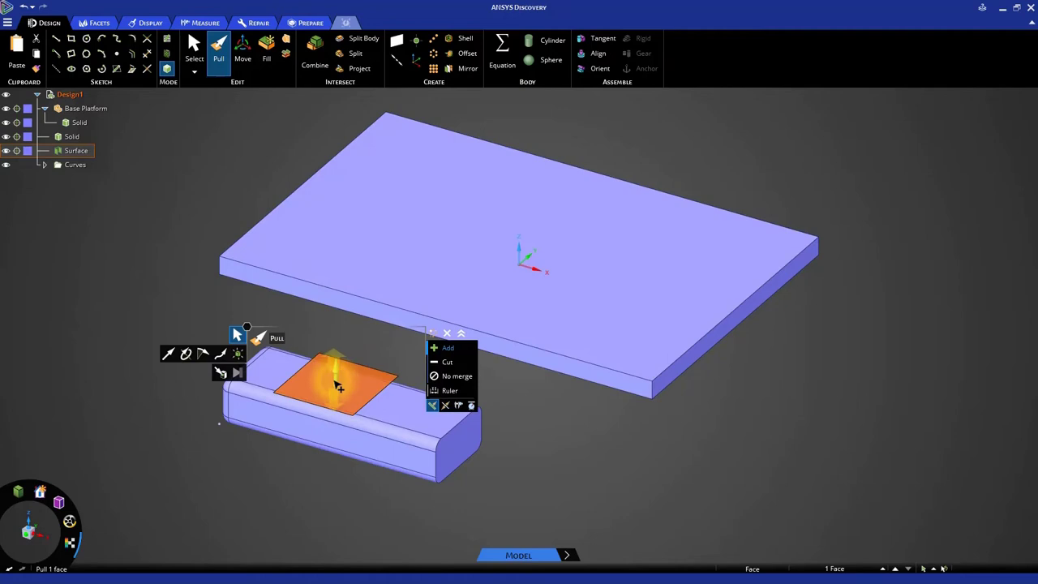
left_click_drag(339, 390, 341, 396)
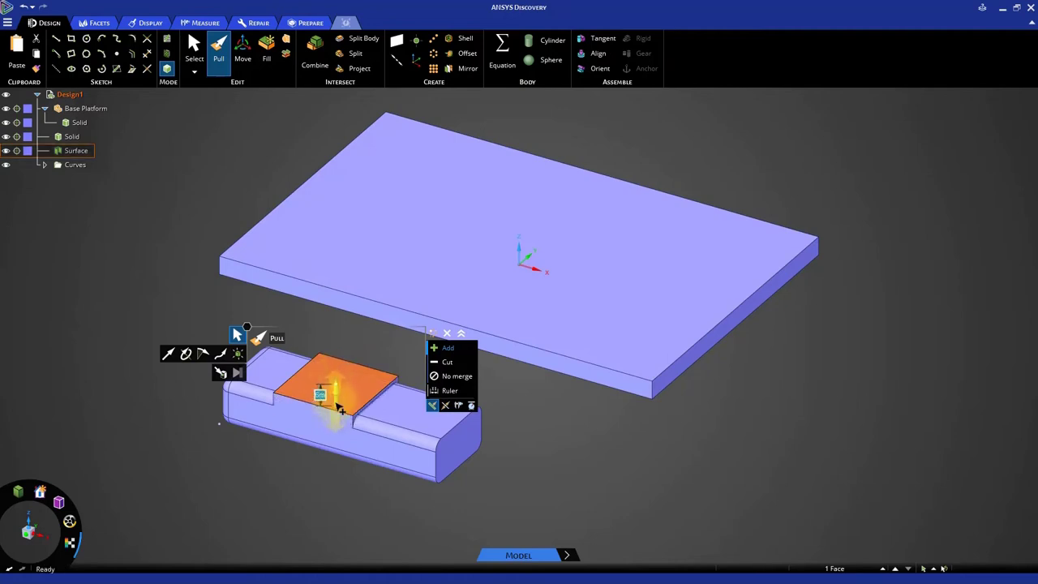
left_click(495, 401)
middle_click_drag(486, 375, 556, 151)
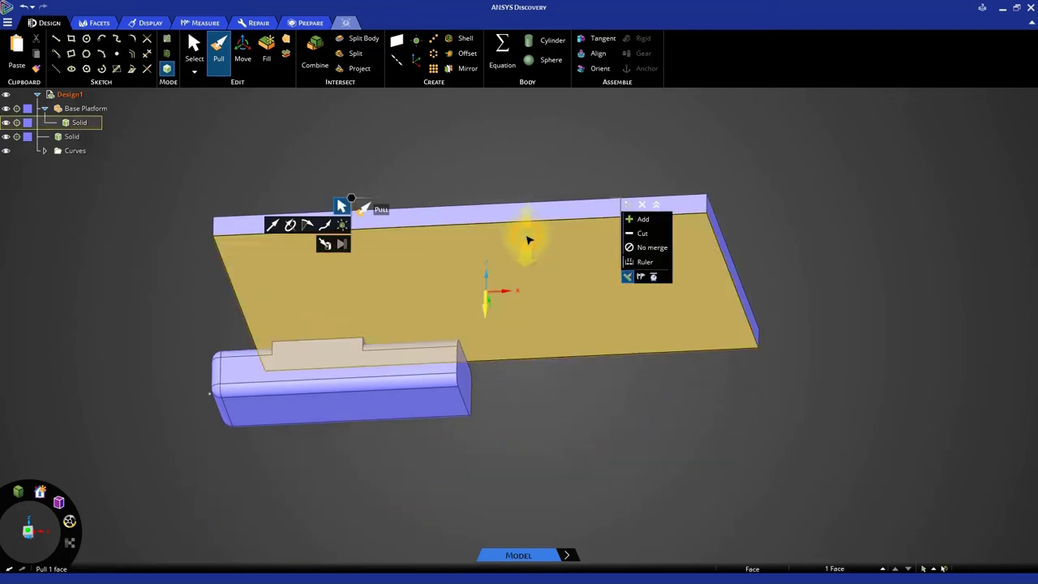
Sketch on the deck's underside and project the raised block's 22 m square outline into it.
left_click(528, 239)
key("k")
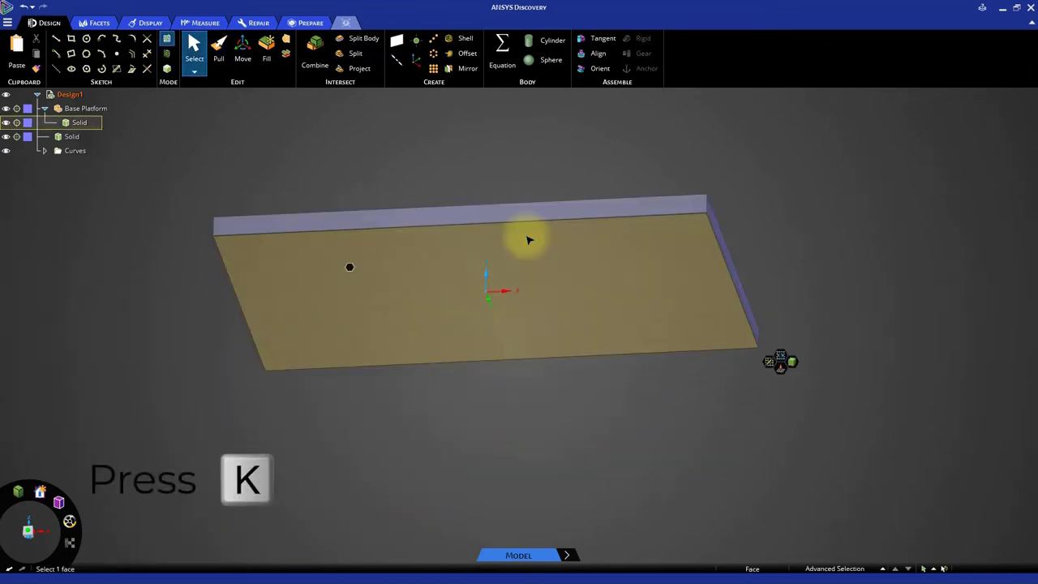
middle_click_drag(454, 238, 597, 424)
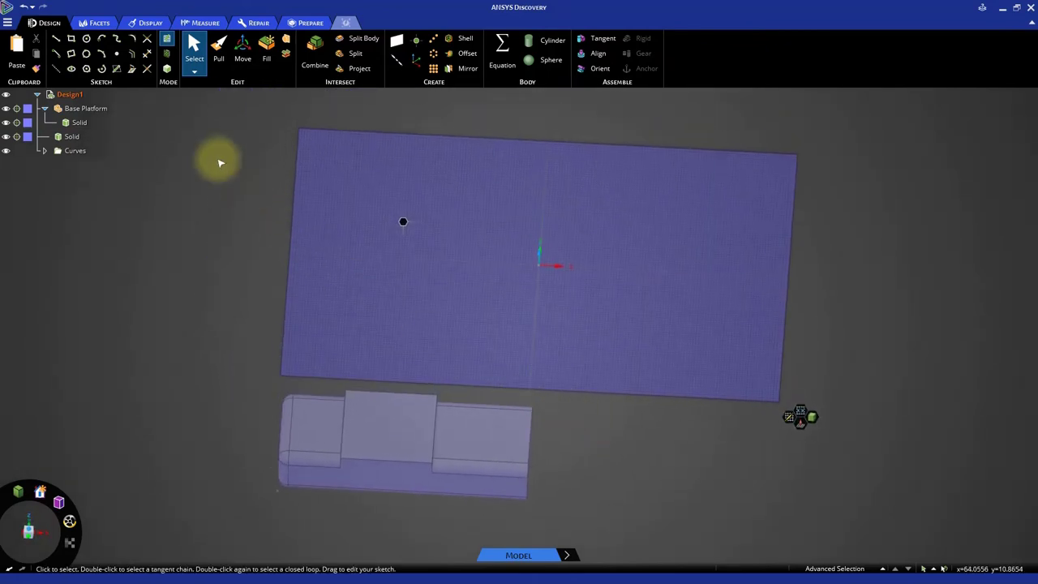
left_click(132, 69)
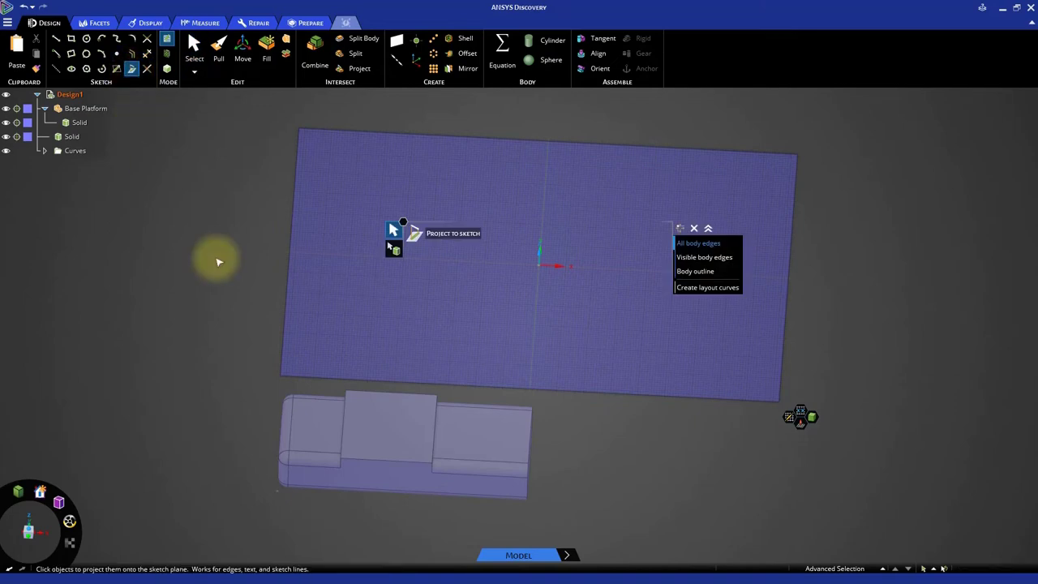
left_click(345, 416)
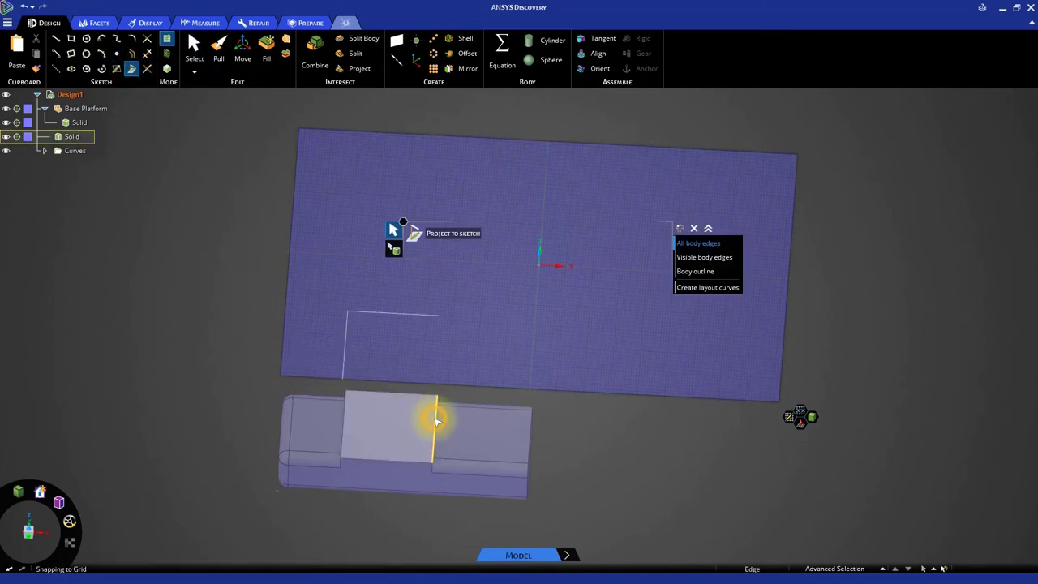
left_click(434, 421)
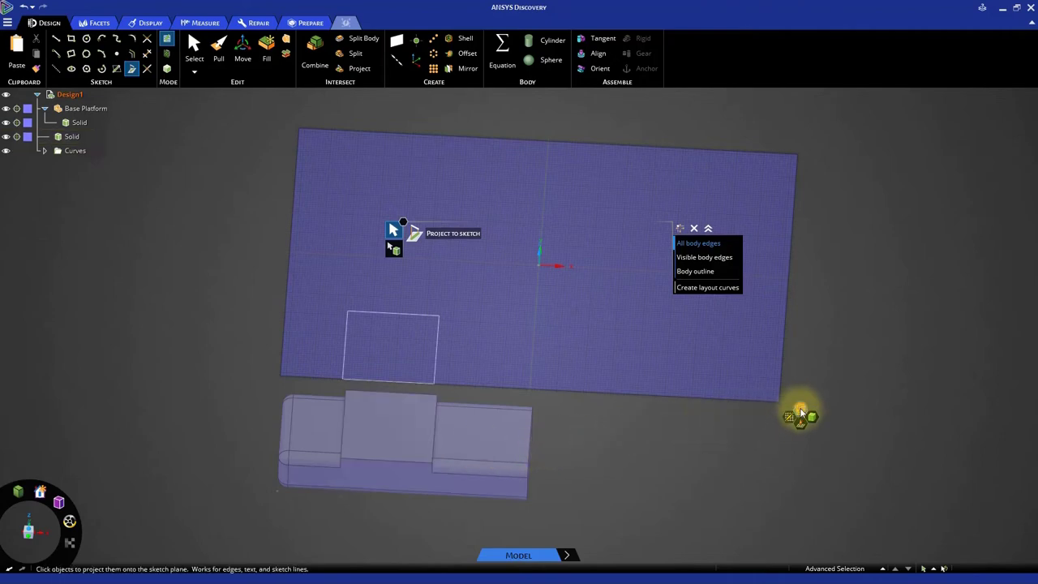
key("s")
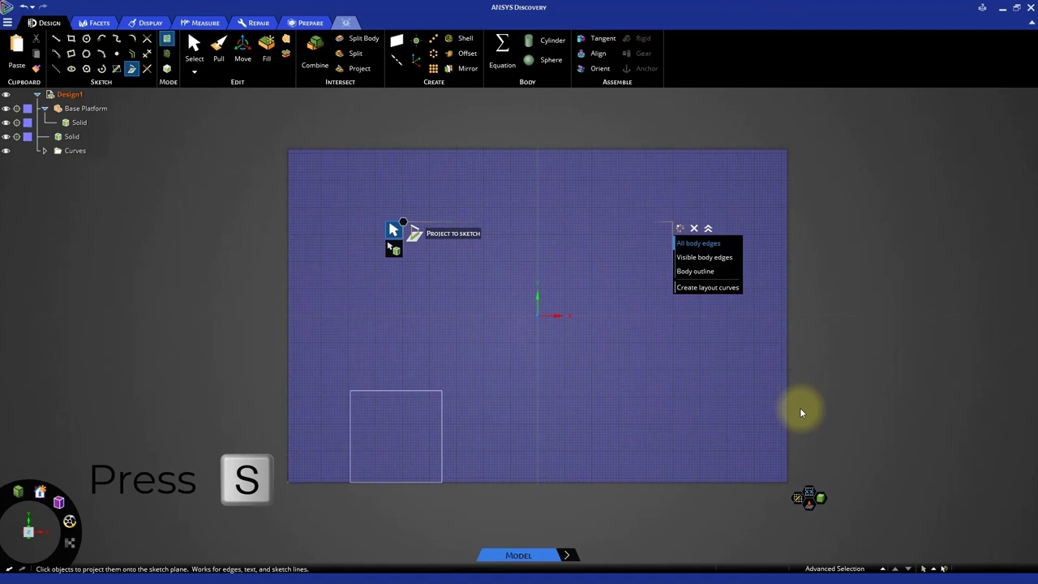
key("s")
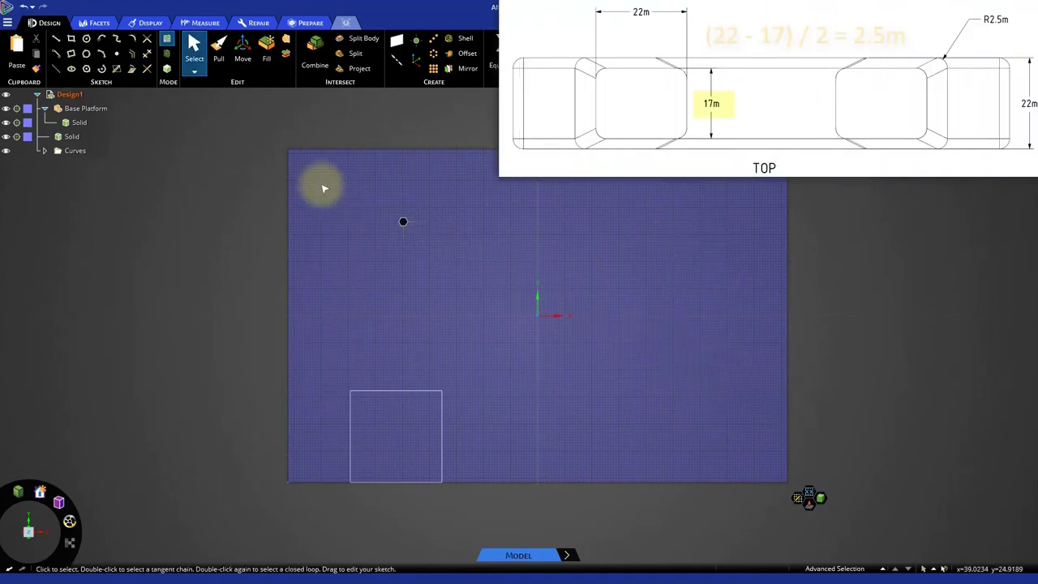
Offset the projected square's top and bottom edges 2.5 m inward.
left_click(132, 54)
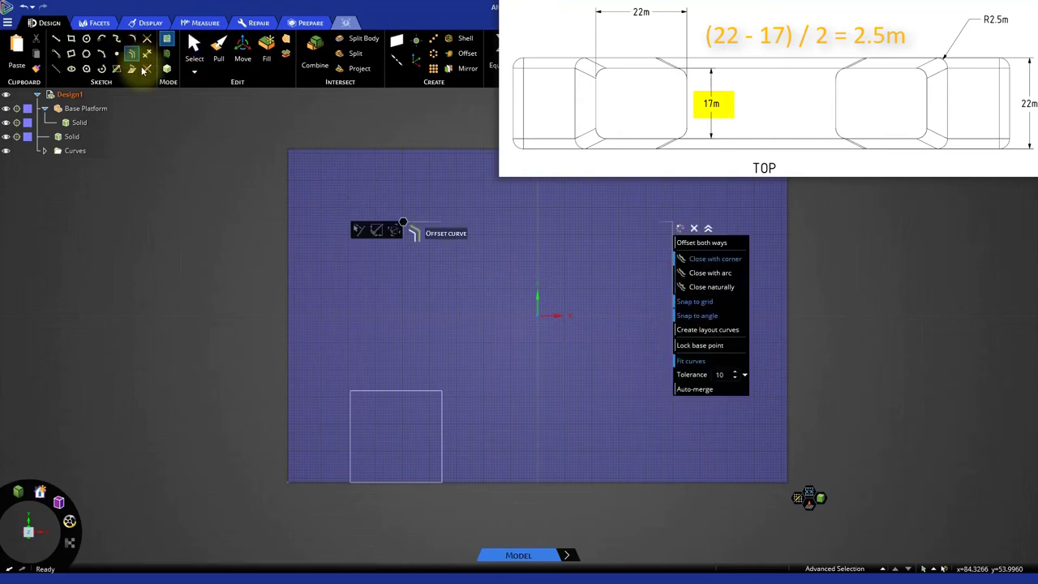
left_click(397, 392)
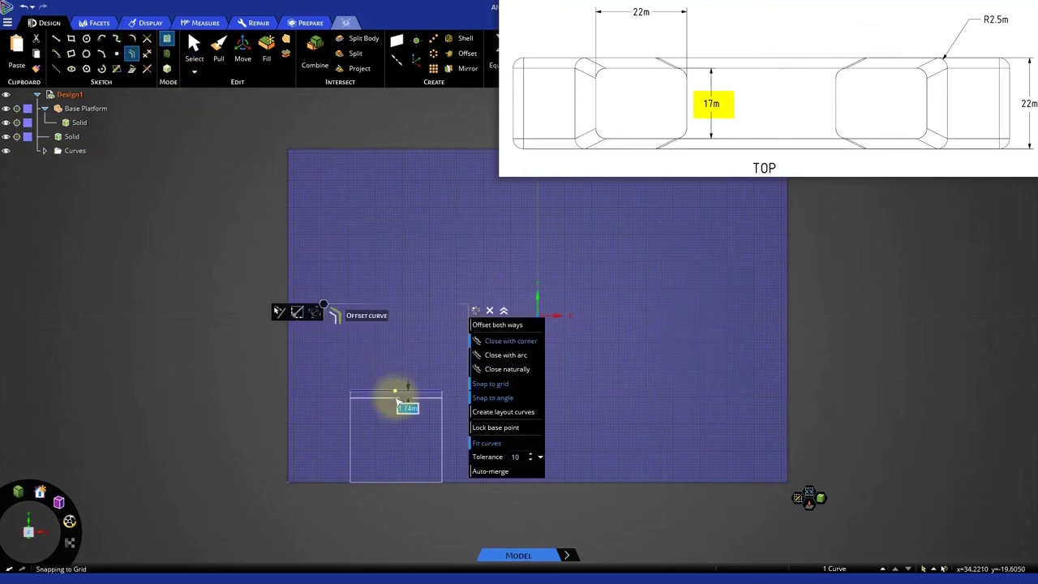
left_click(401, 485)
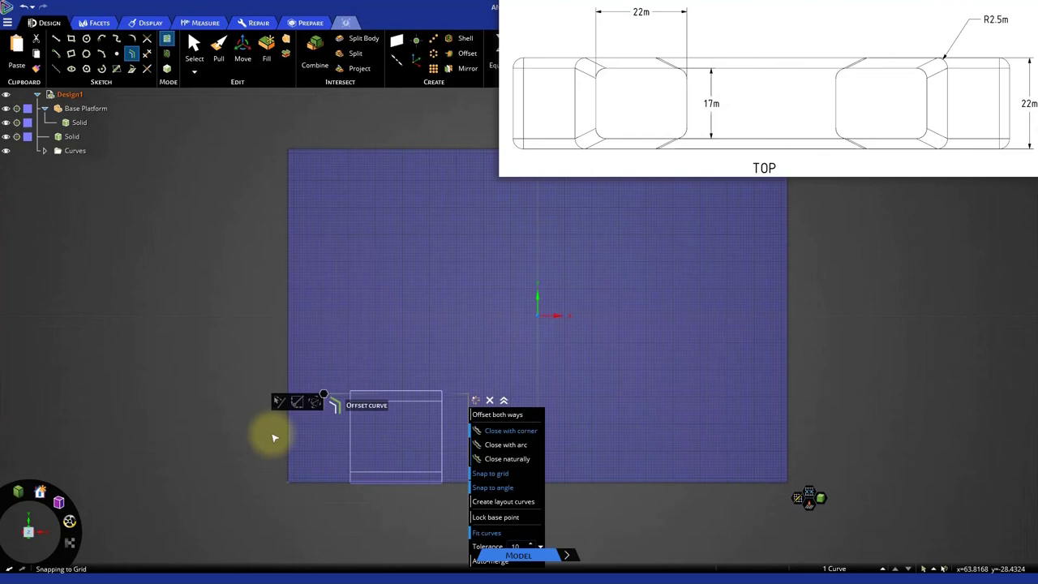
left_click(147, 53)
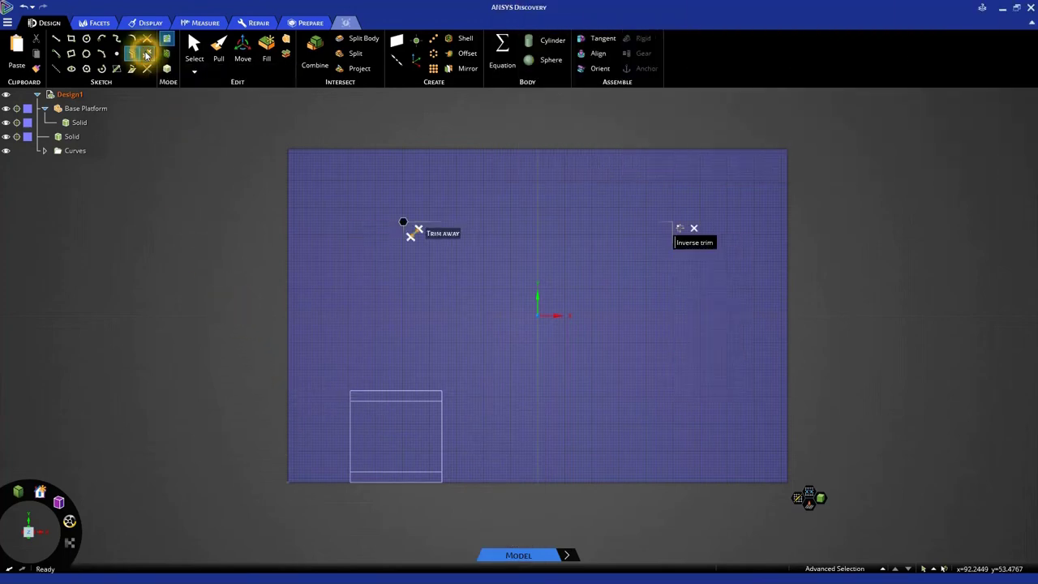
Trim away the square's original top and bottom edges, leaving the offset lines.
left_click(360, 394)
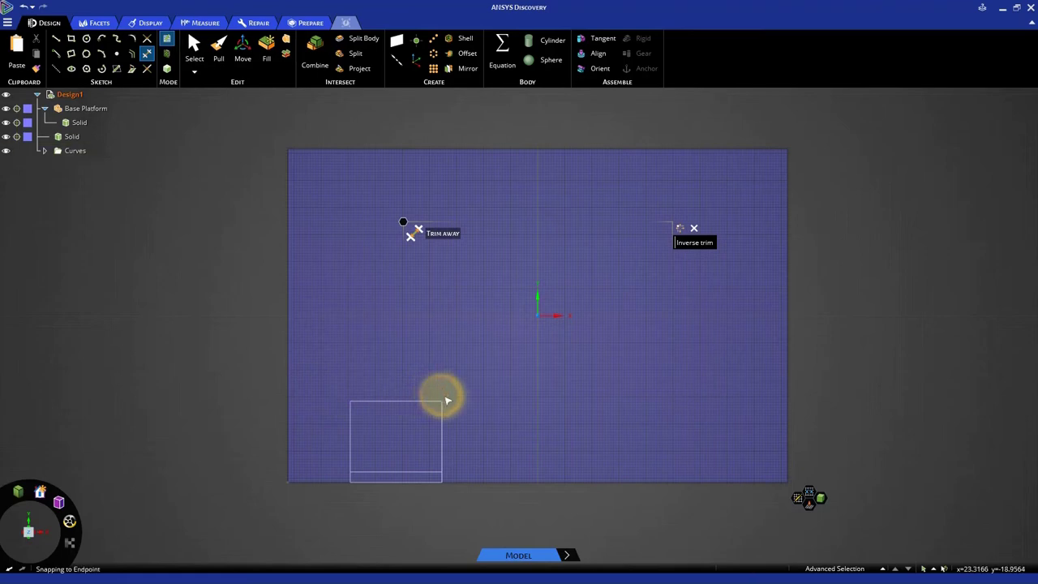
left_click(402, 481)
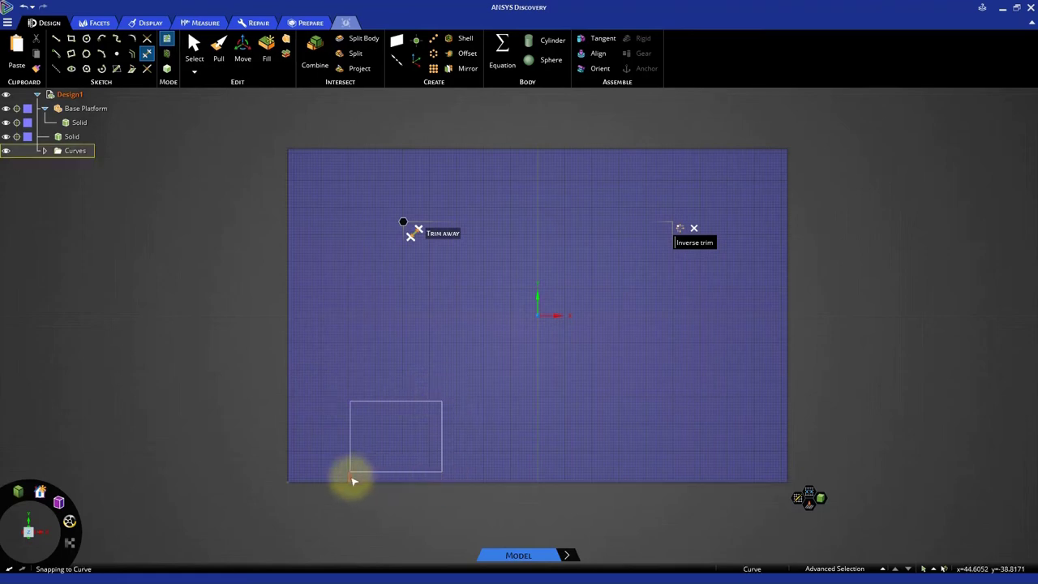
key("s")
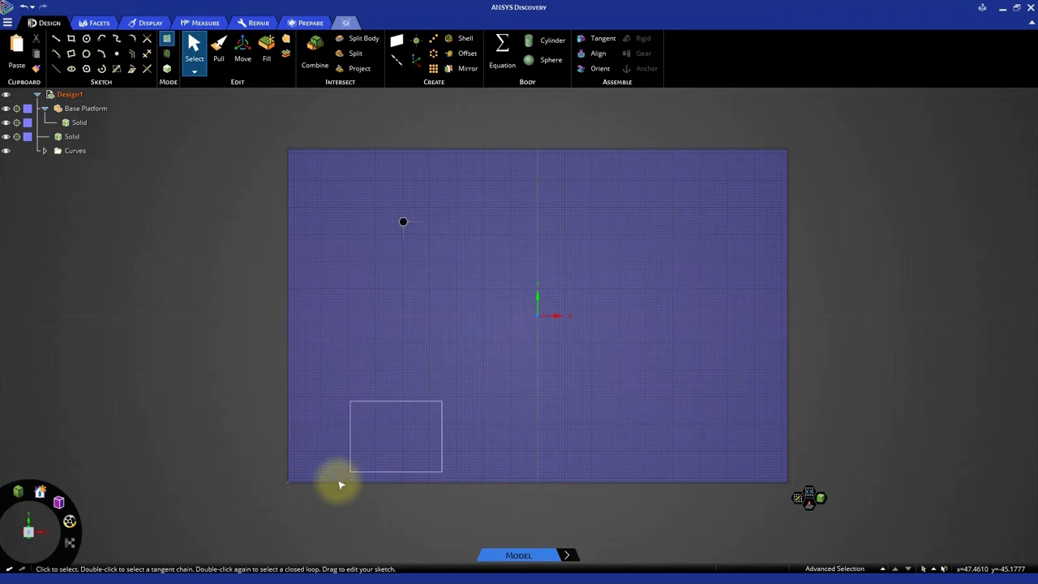
Move the four-curve rectangle 5 m to the right.
left_click_drag(336, 390, 452, 475)
key("m")
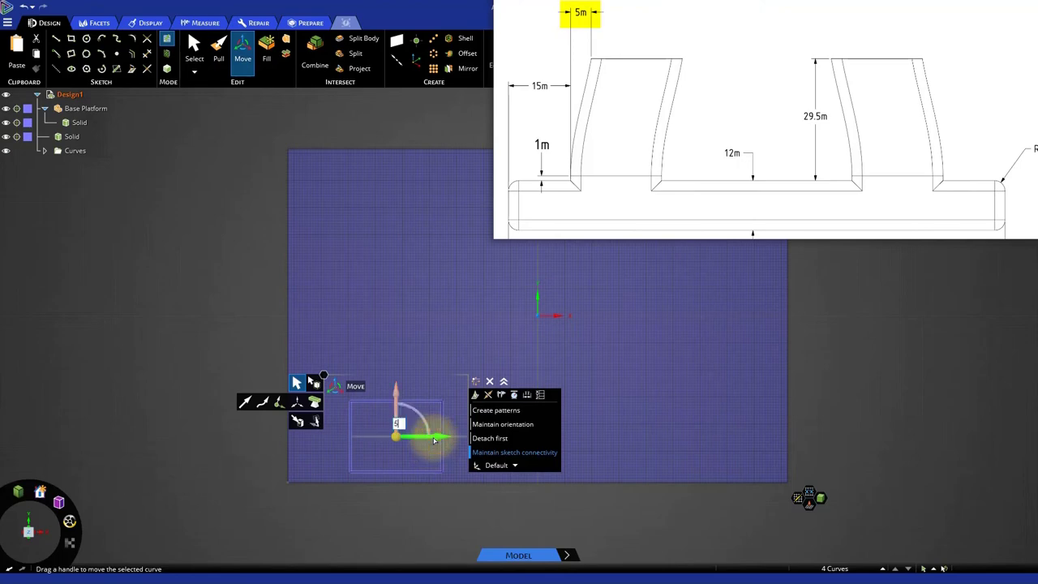
left_click_drag(434, 441, 455, 440)
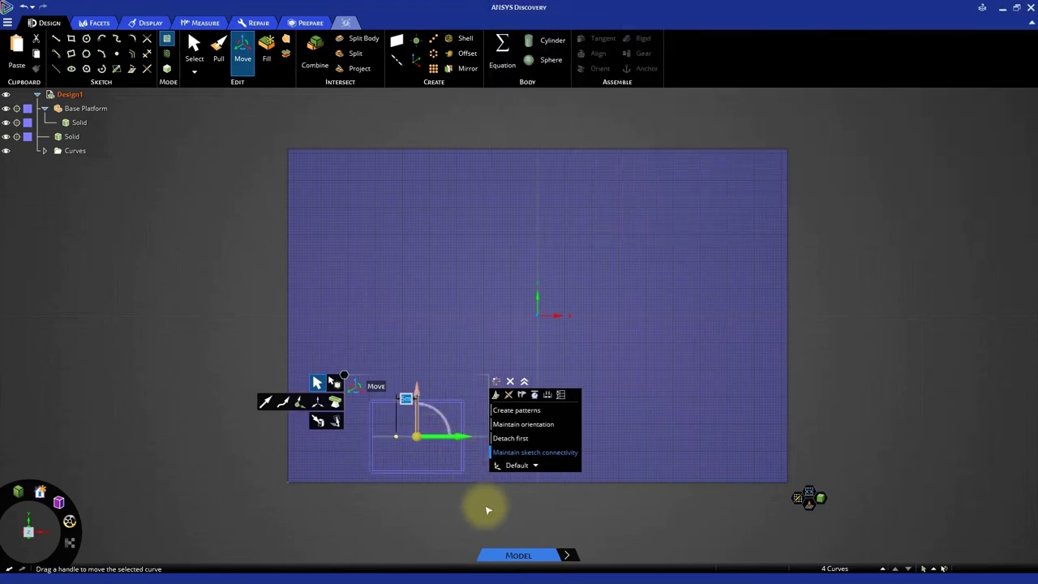
left_click(488, 507)
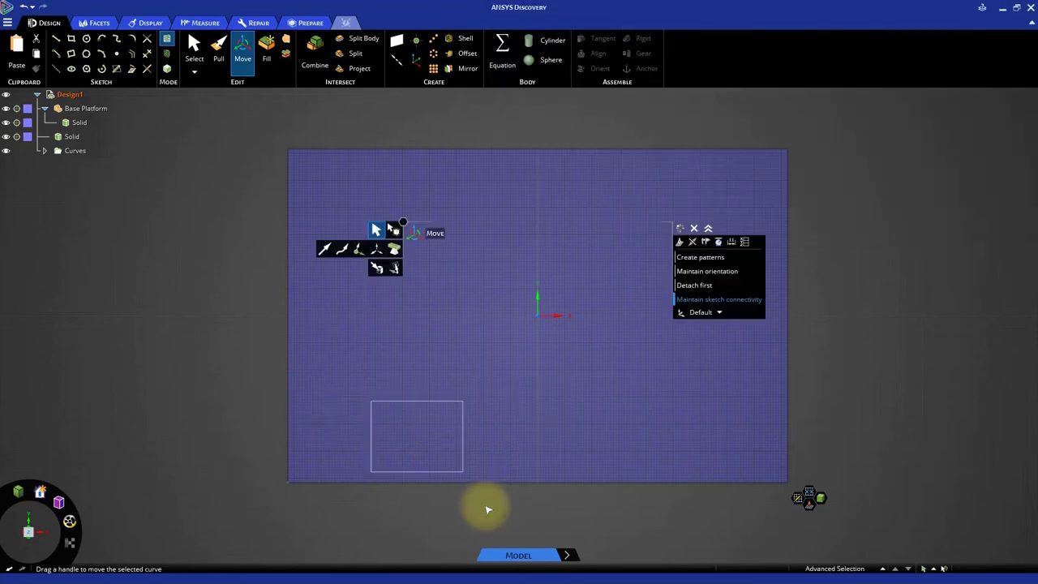
Fill the sketch and blend a curved column from the float's raised block to the deck rectangle.
left_click(166, 69)
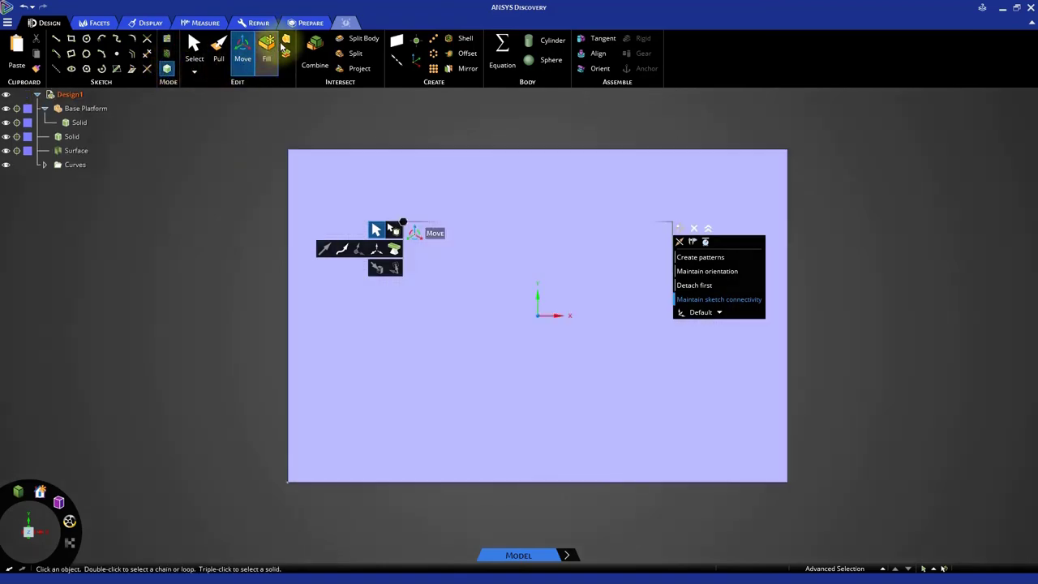
left_click(286, 43)
middle_click_drag(232, 343, 234, 281)
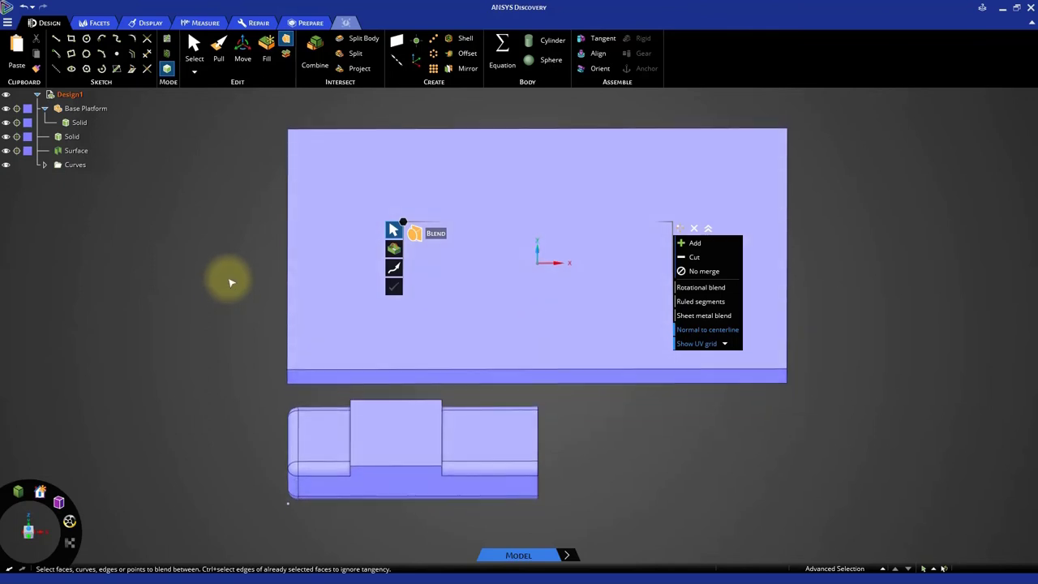
left_click(379, 432)
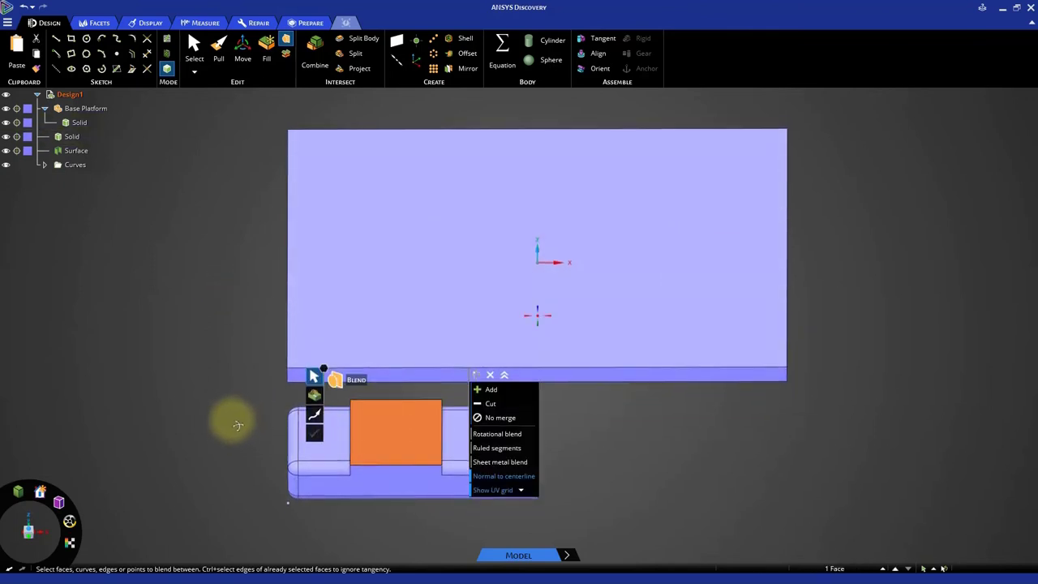
middle_click_drag(238, 425, 234, 319)
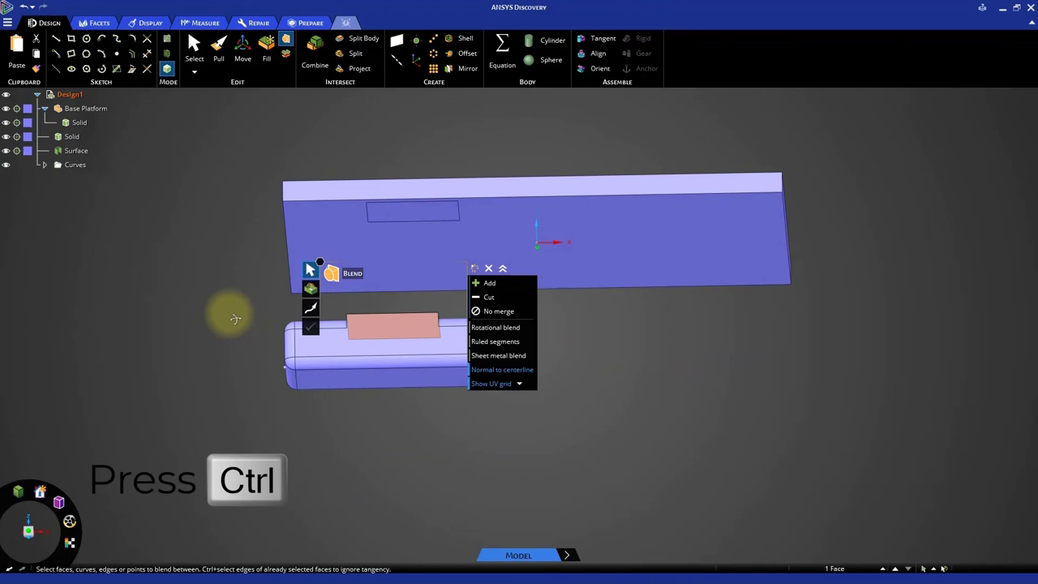
left_click(413, 211, "ctrl")
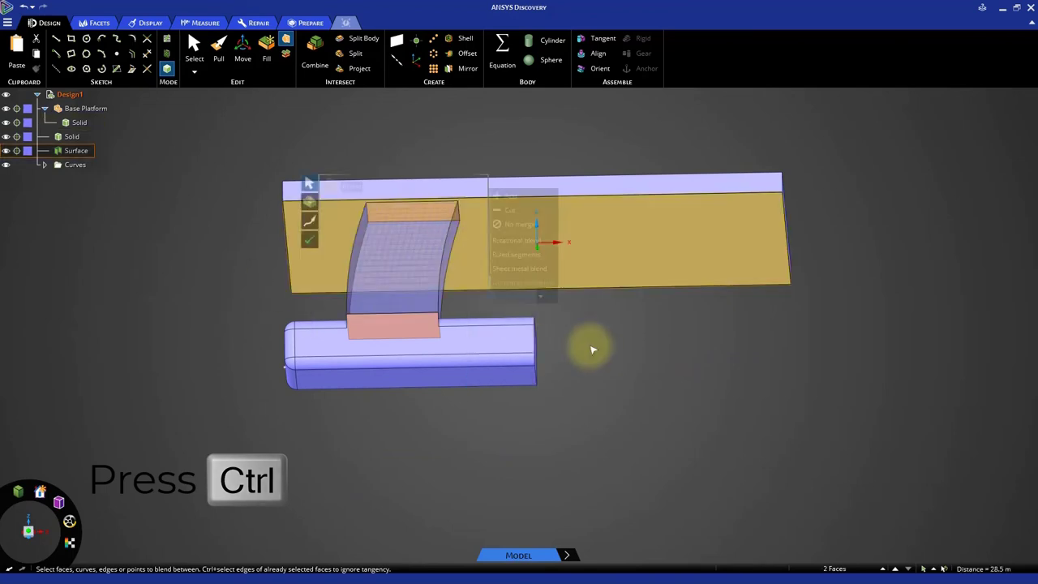
middle_click_drag(592, 349, 633, 395)
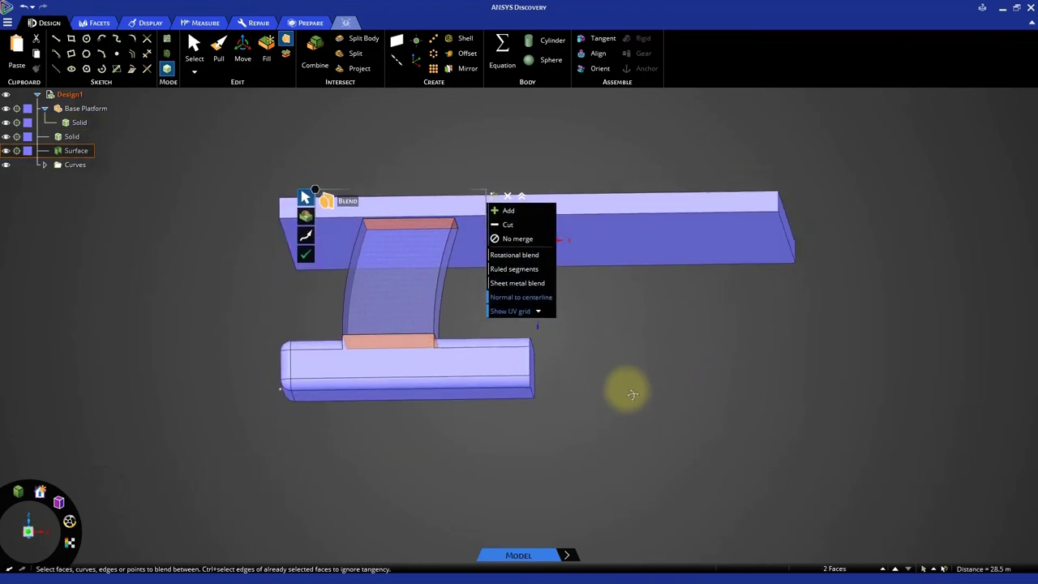
left_click(307, 255)
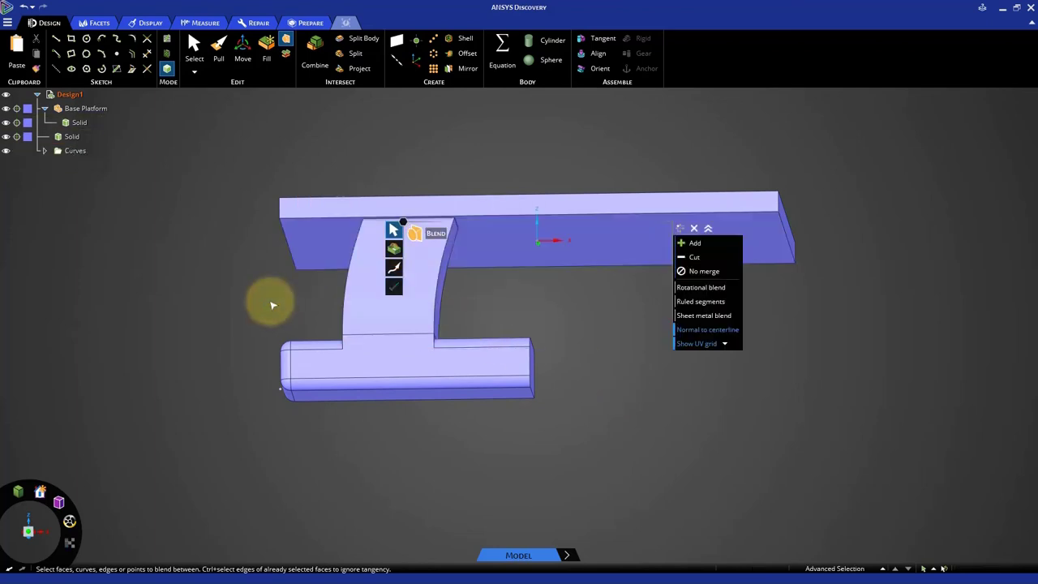
Round the blended column's eight long edges with a 2.5 m radius.
left_click(218, 50)
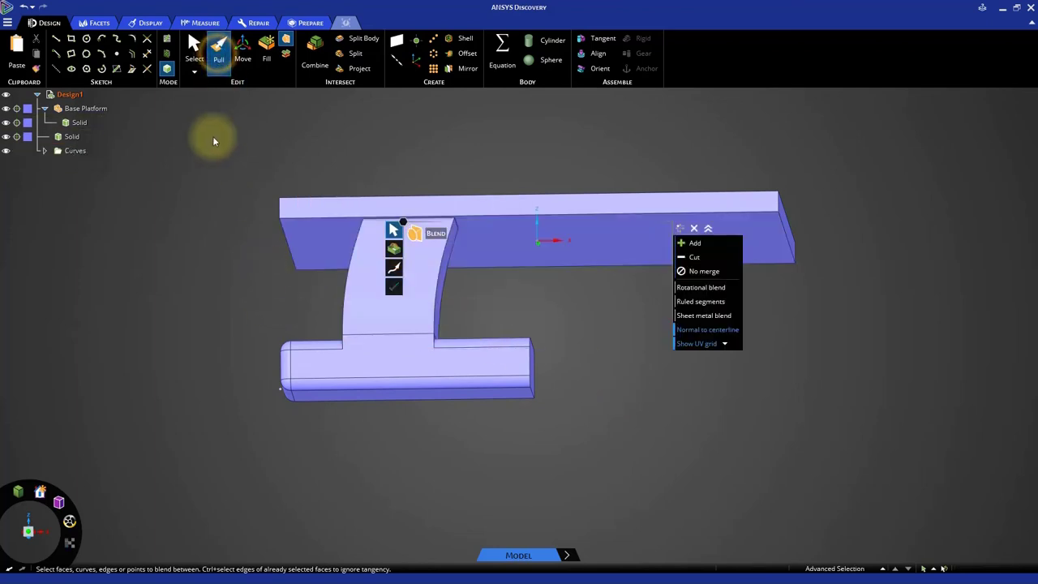
middle_click_drag(261, 284, 271, 289)
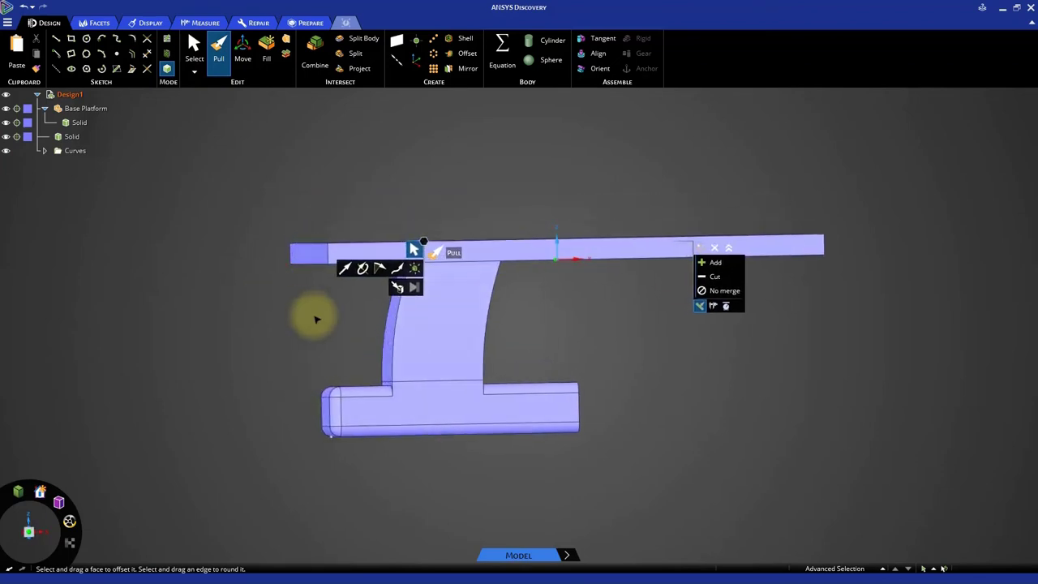
left_click(398, 328)
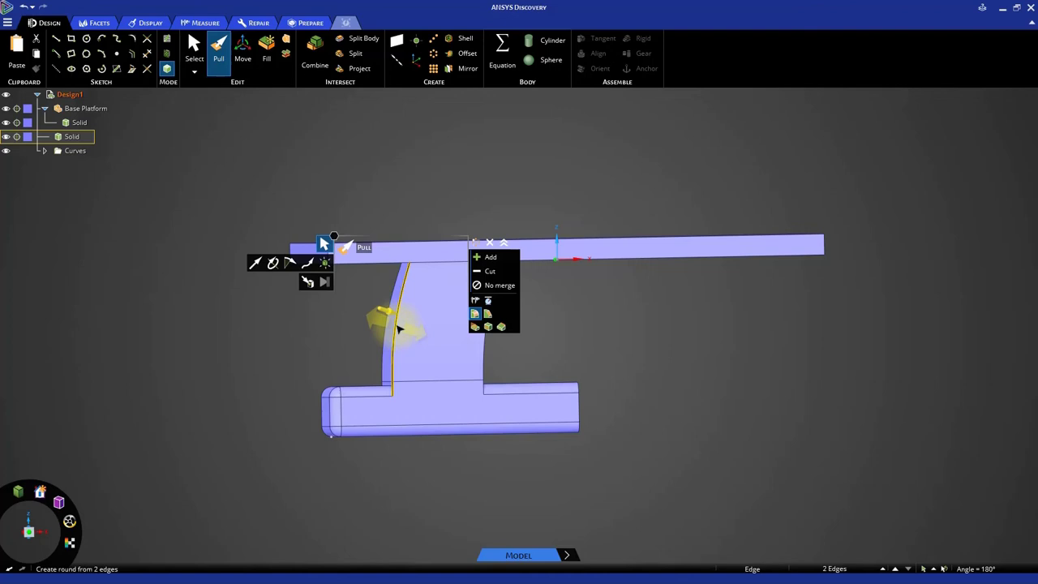
middle_click_drag(493, 352, 464, 329, "ctrl")
left_click(474, 336, "ctrl")
left_click(474, 337, "ctrl")
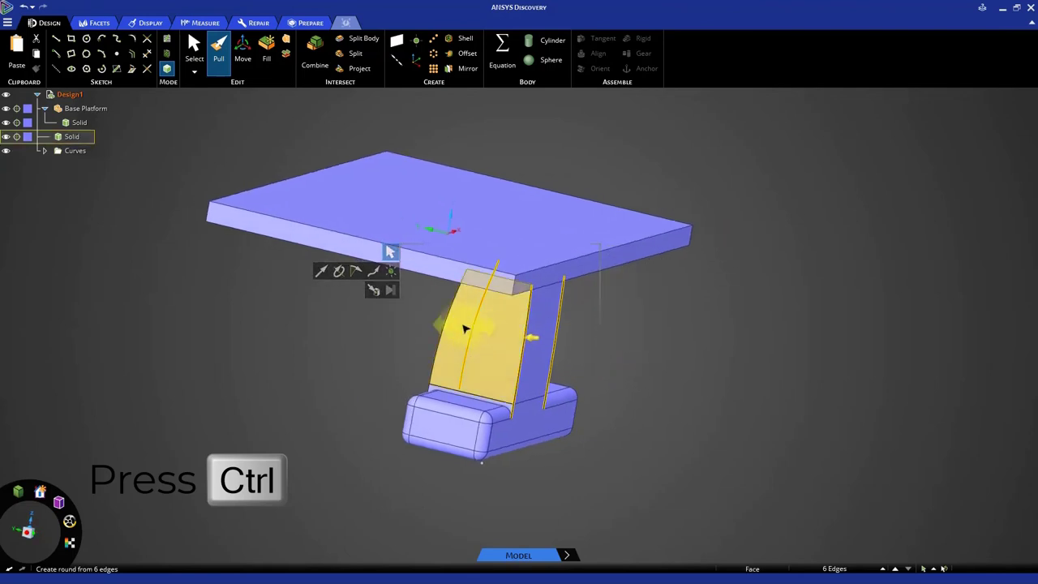
left_click(448, 322, "ctrl")
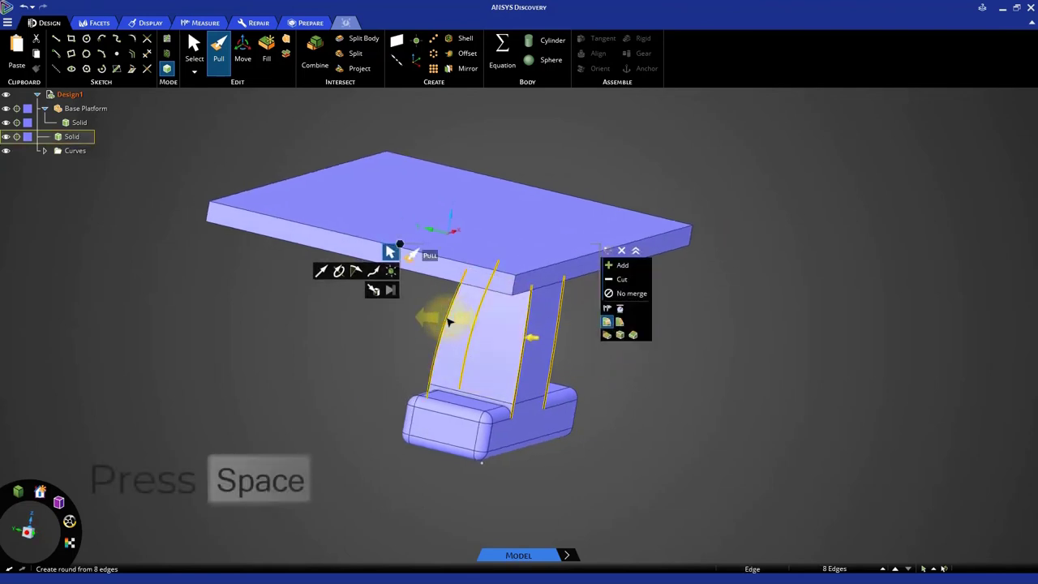
key("space")
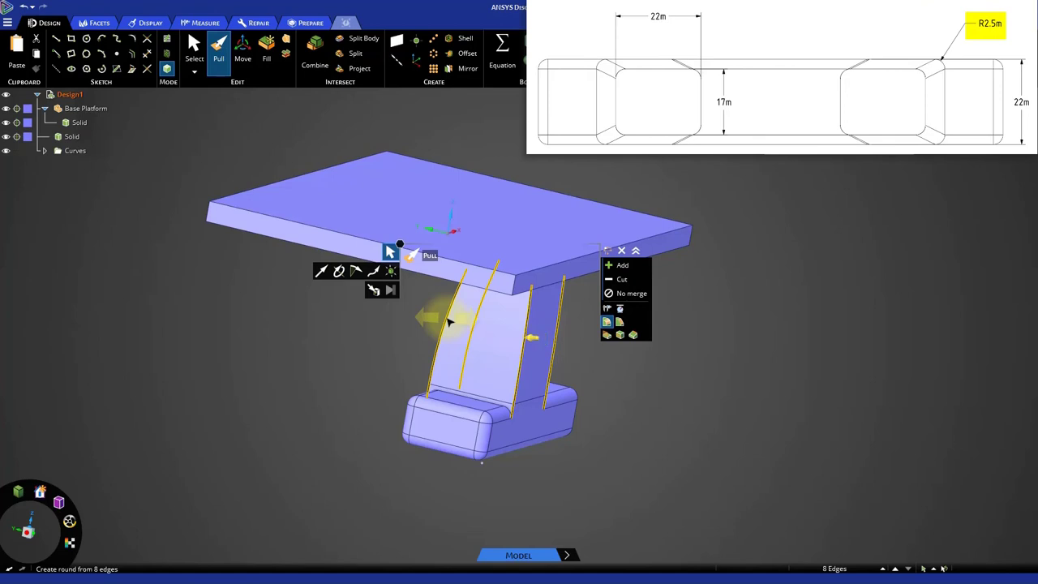
type("2.5m")
key("Return")
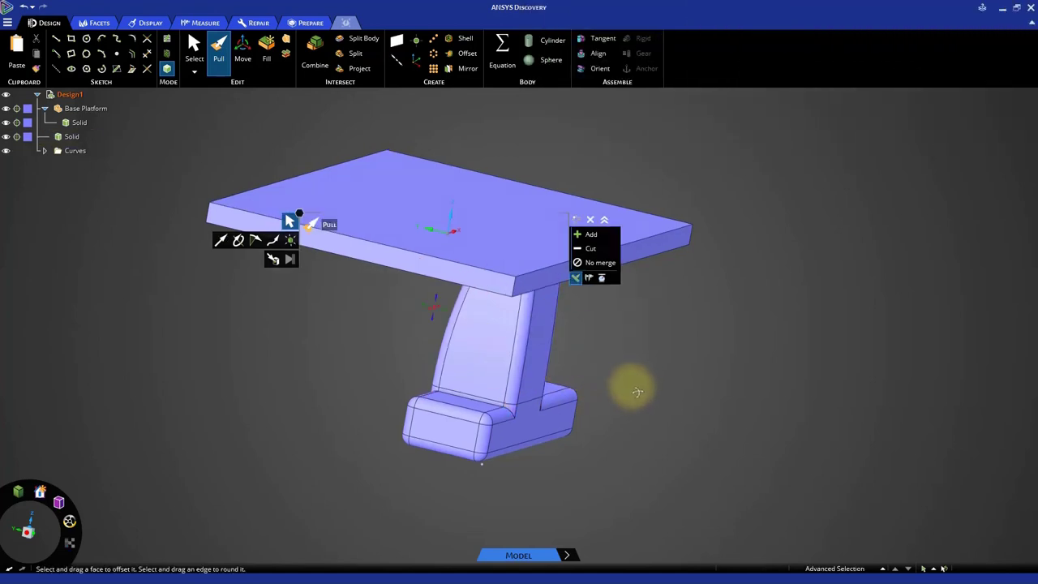
middle_click_drag(638, 392, 555, 394)
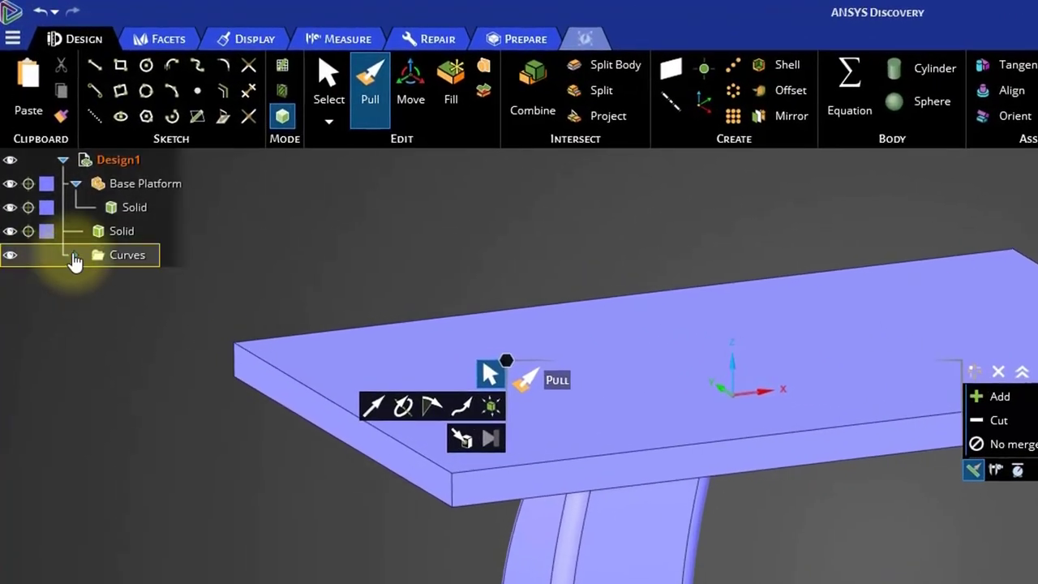
Delete the leftover Point from the Curves folder in the Structure tree.
left_click(45, 151)
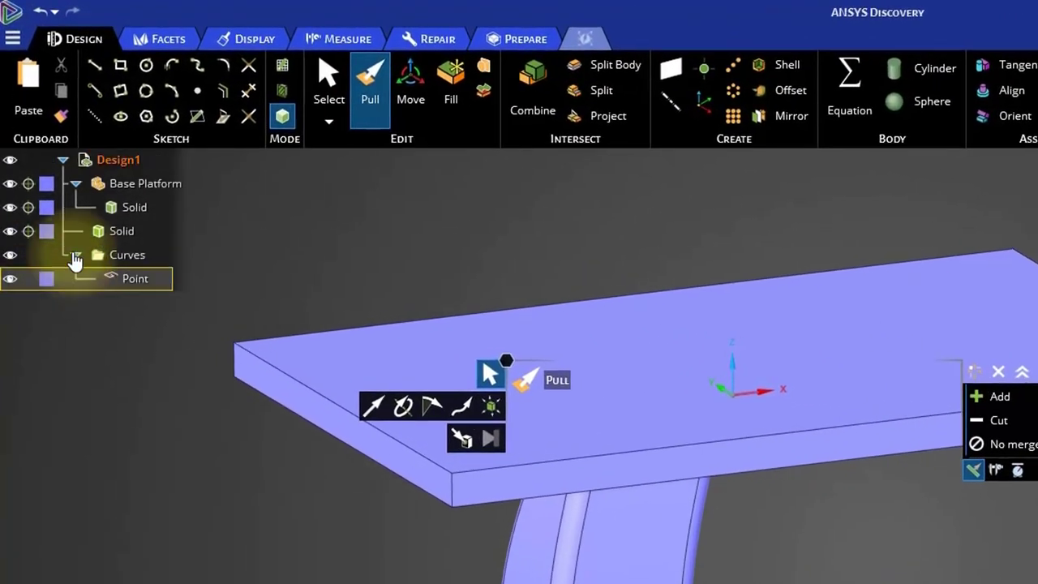
right_click(128, 284)
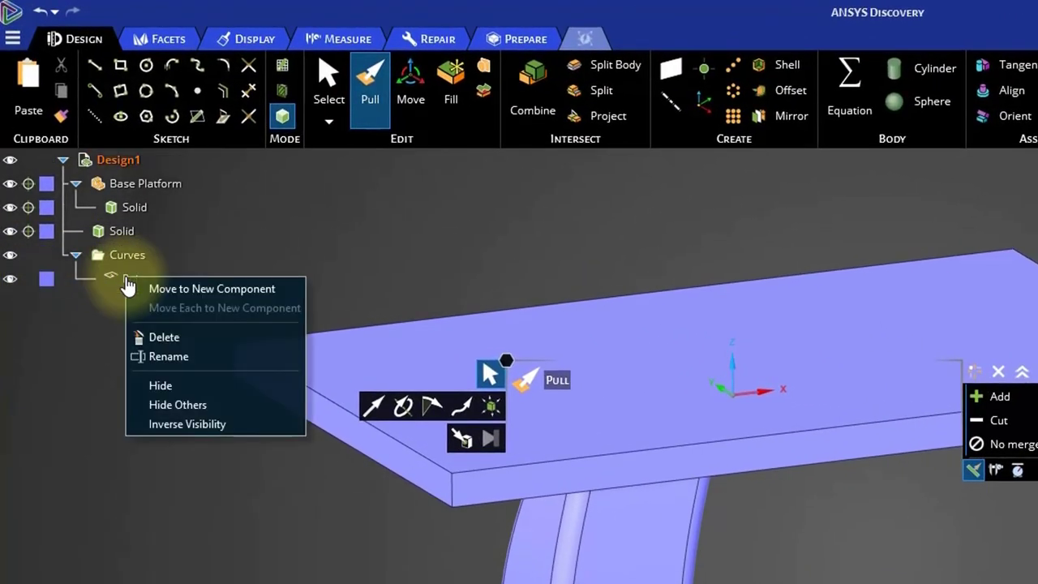
left_click(154, 337)
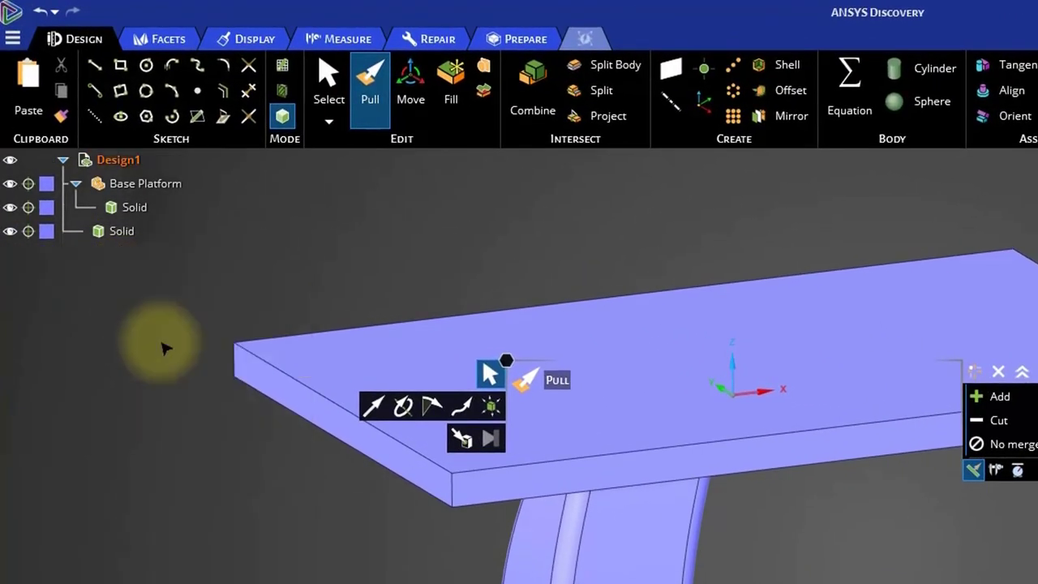
Move the float solid into a new component and name it Float.
right_click(122, 233)
left_click(165, 251)
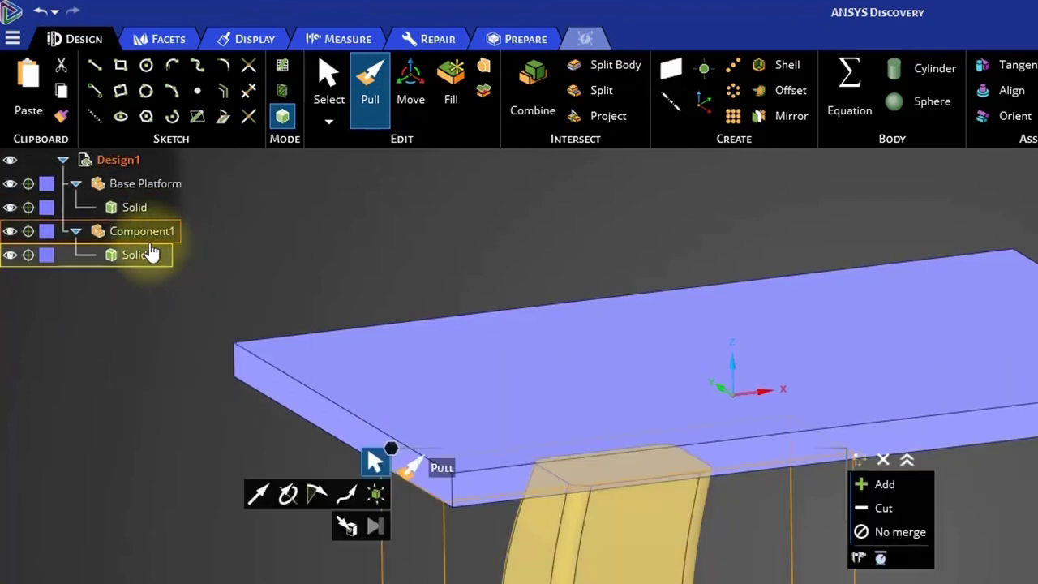
right_click(144, 235)
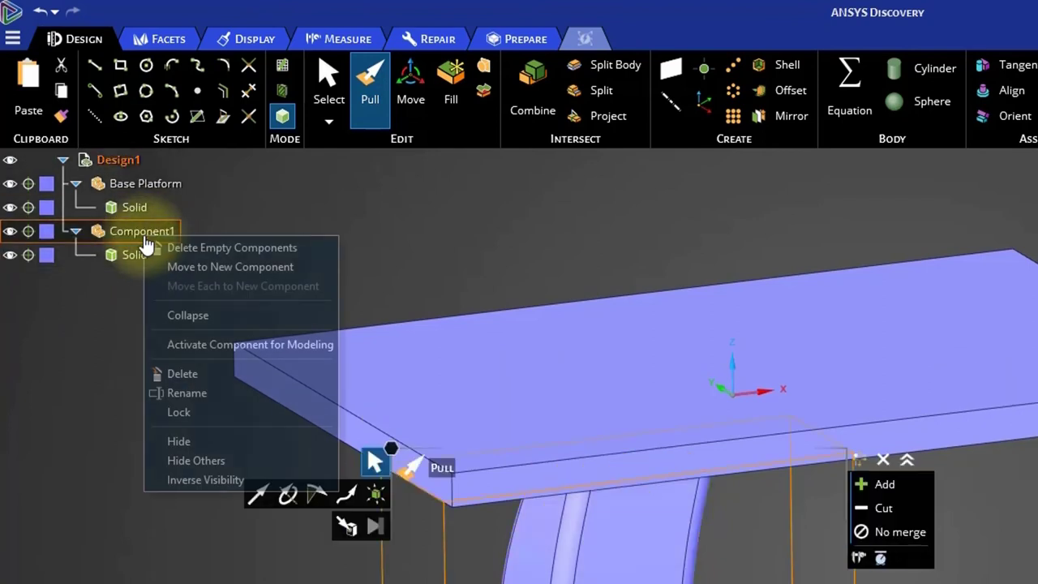
left_click(185, 392)
type("Float")
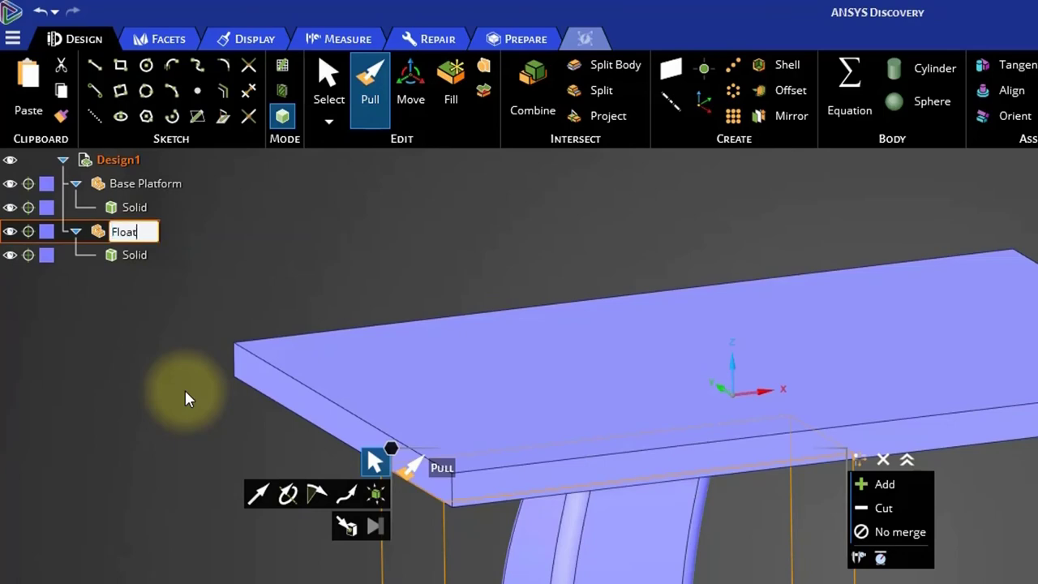
key("Return")
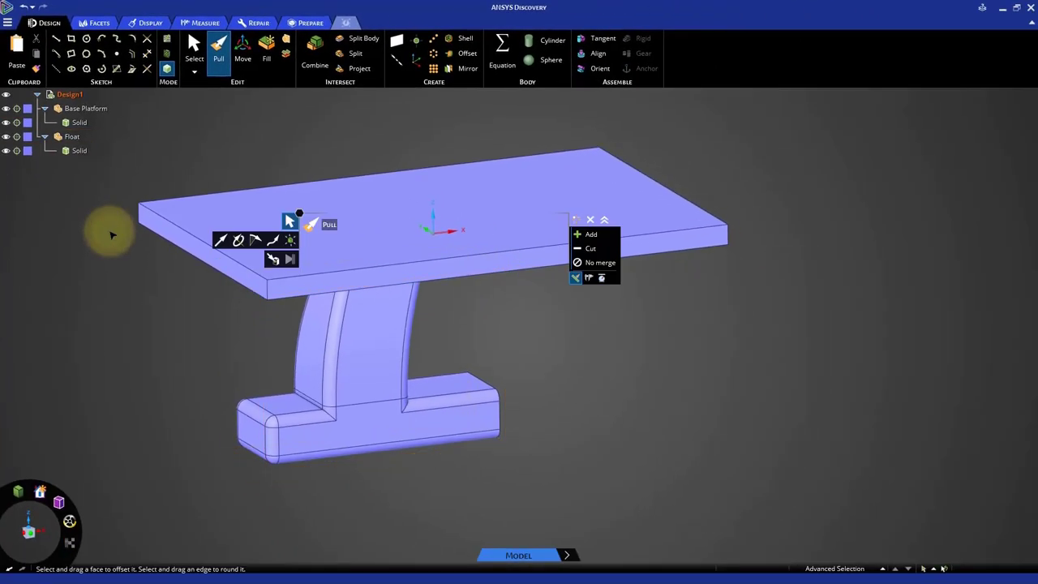
Mirror the float and column across the float's end face.
left_click(463, 69)
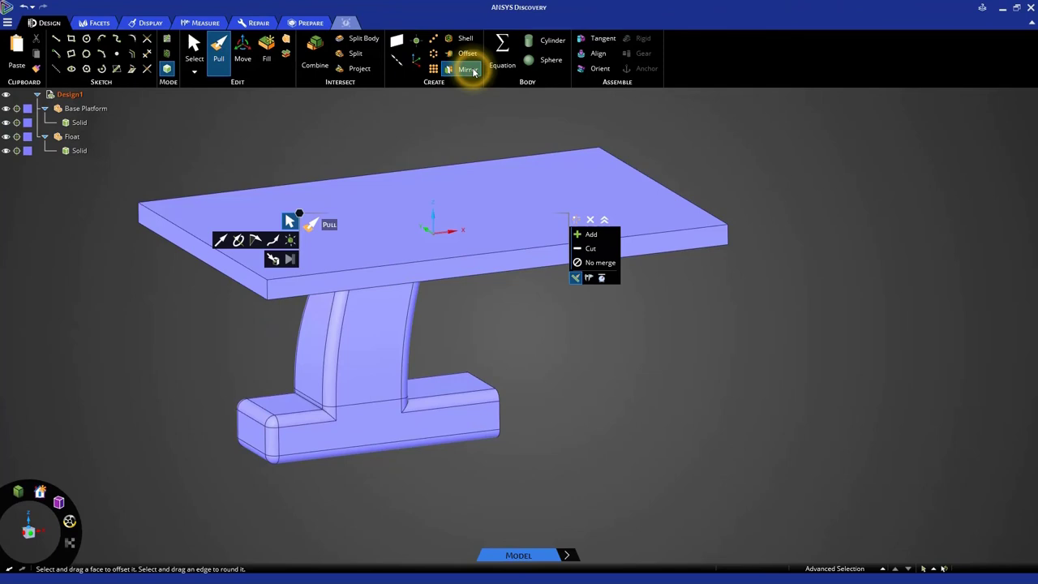
middle_click_drag(511, 304, 487, 341)
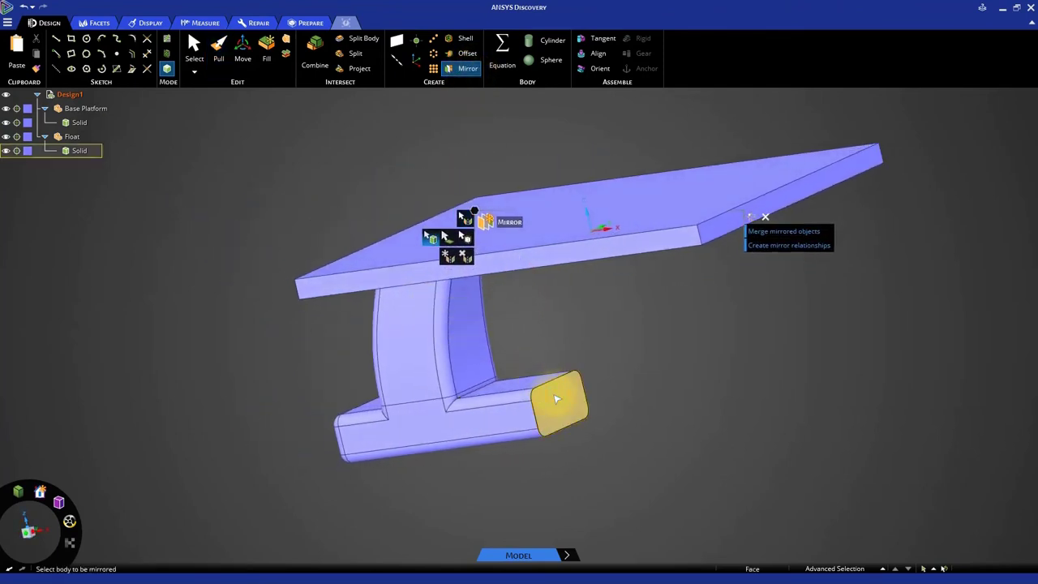
left_click(496, 423)
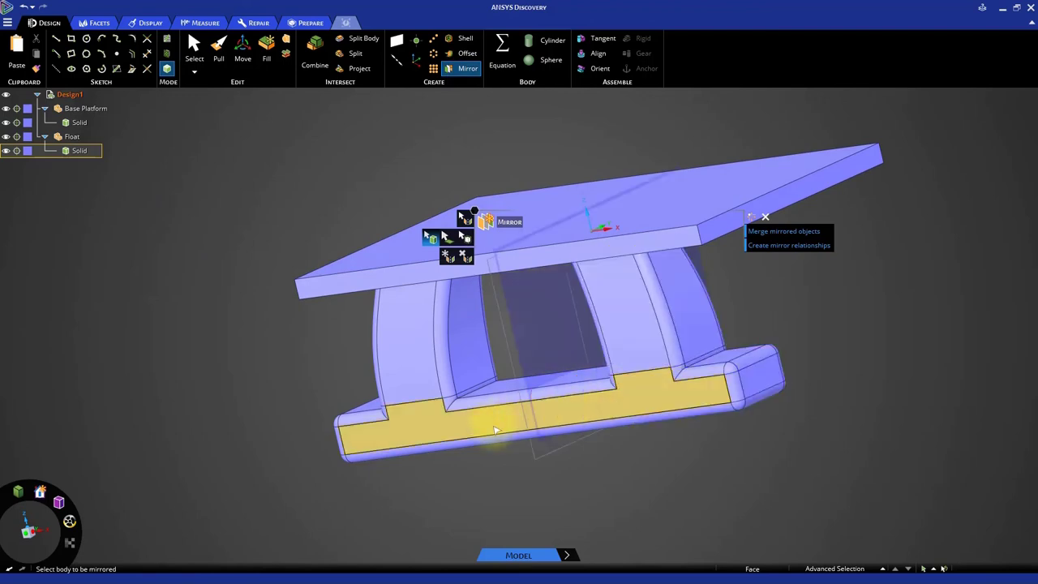
Create a vertical reference plane through the origin.
middle_click_drag(496, 487, 512, 508)
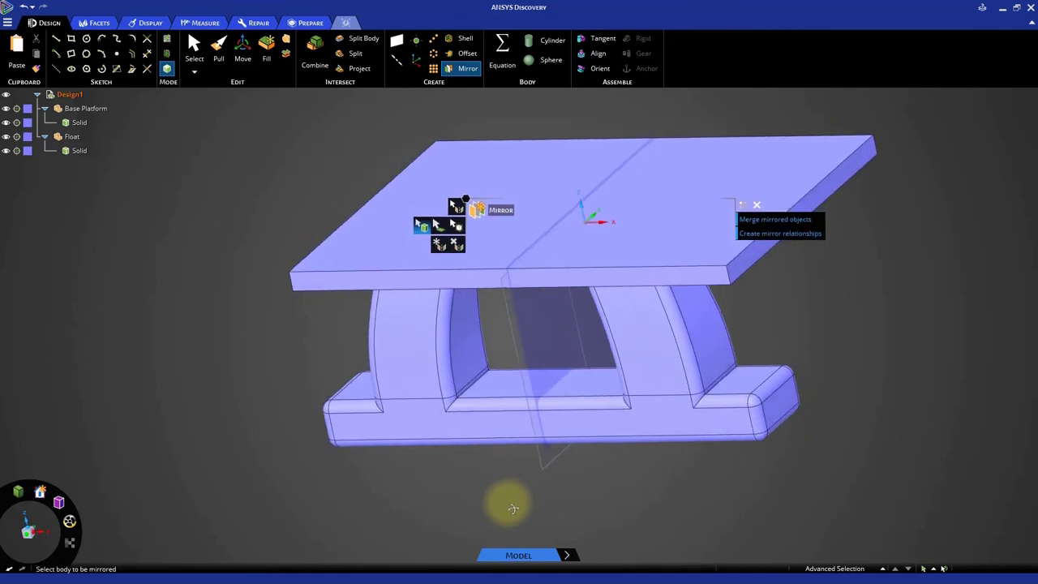
left_click(397, 40)
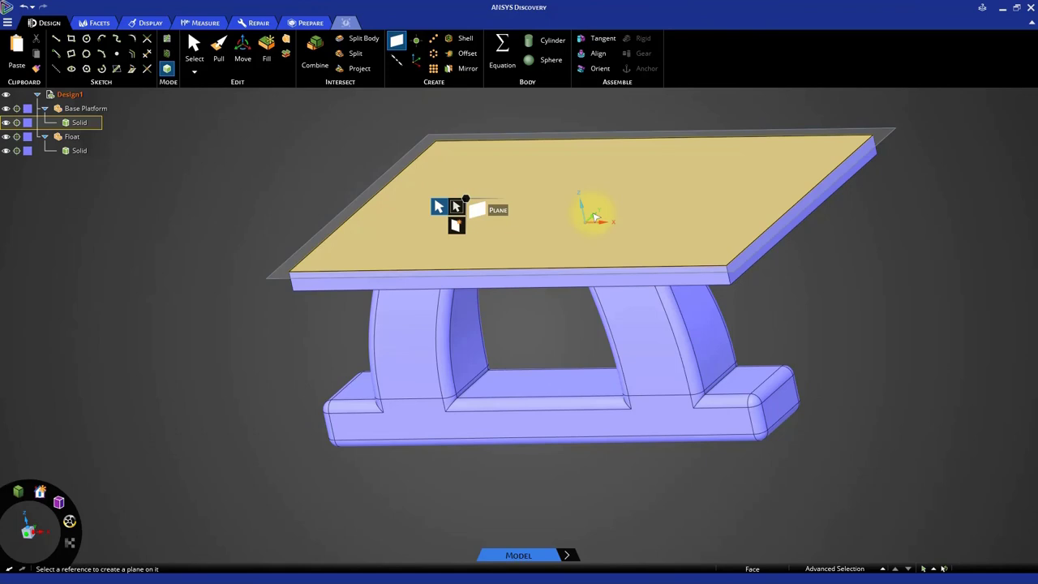
left_click(594, 218)
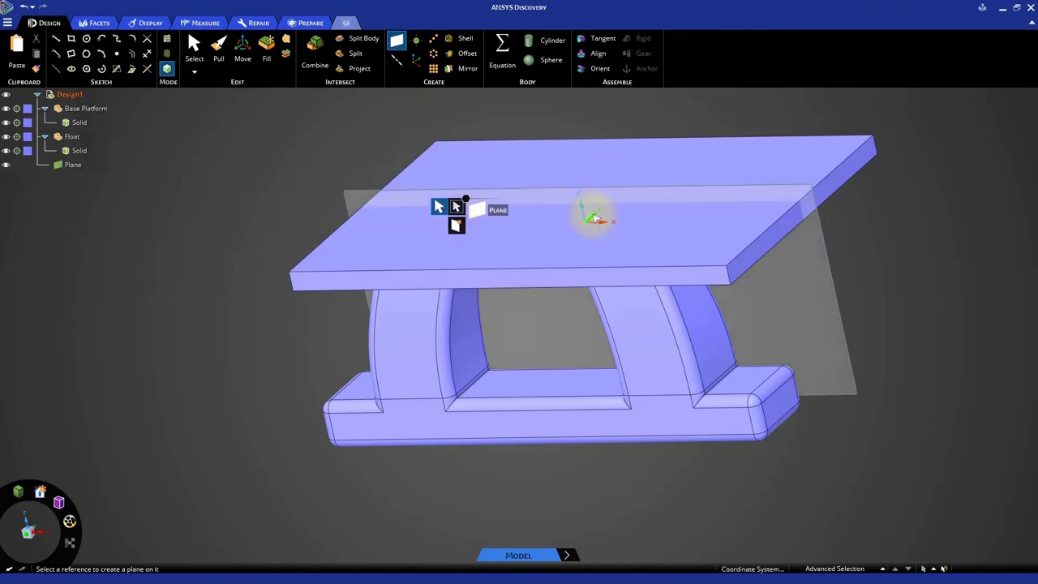
Mirror the Float component across the new Plane to create Float2.
left_click(464, 68)
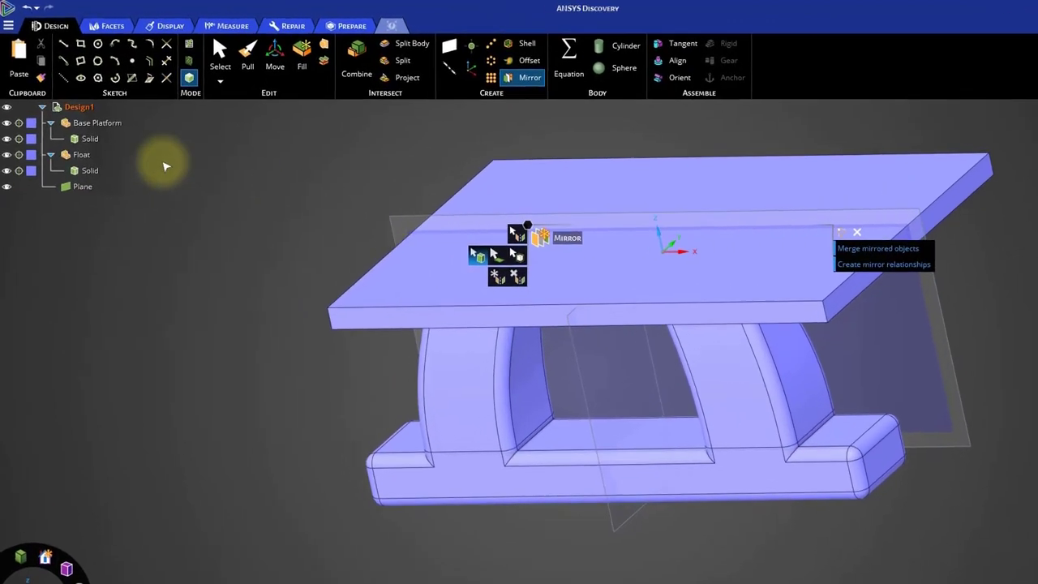
left_click(83, 160)
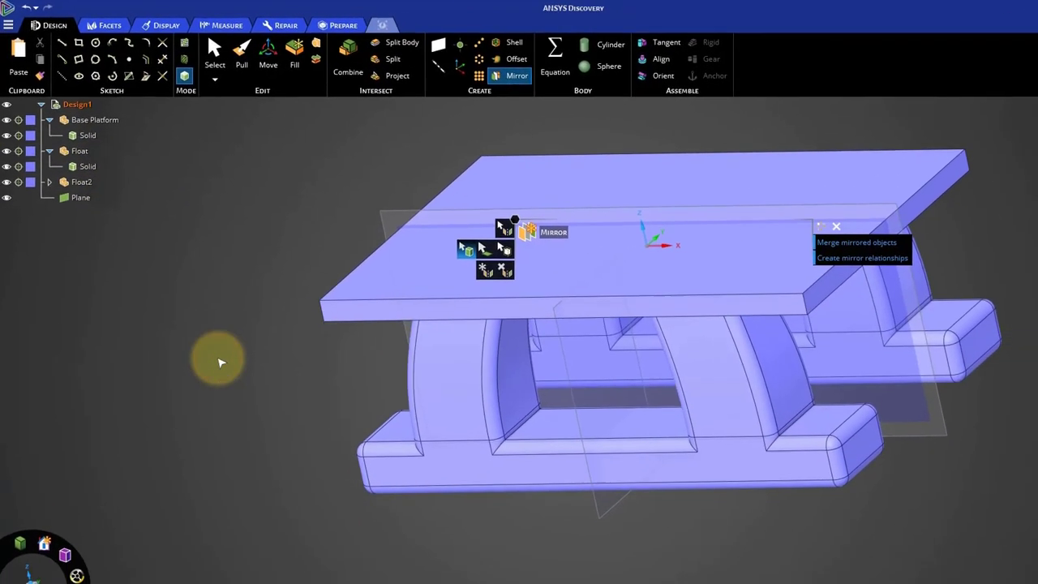
key("s")
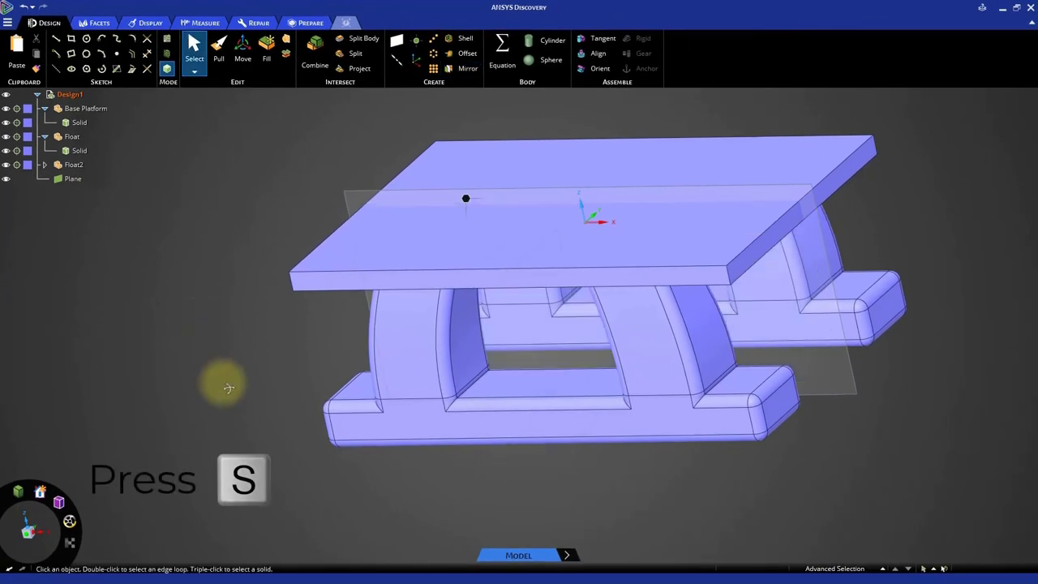